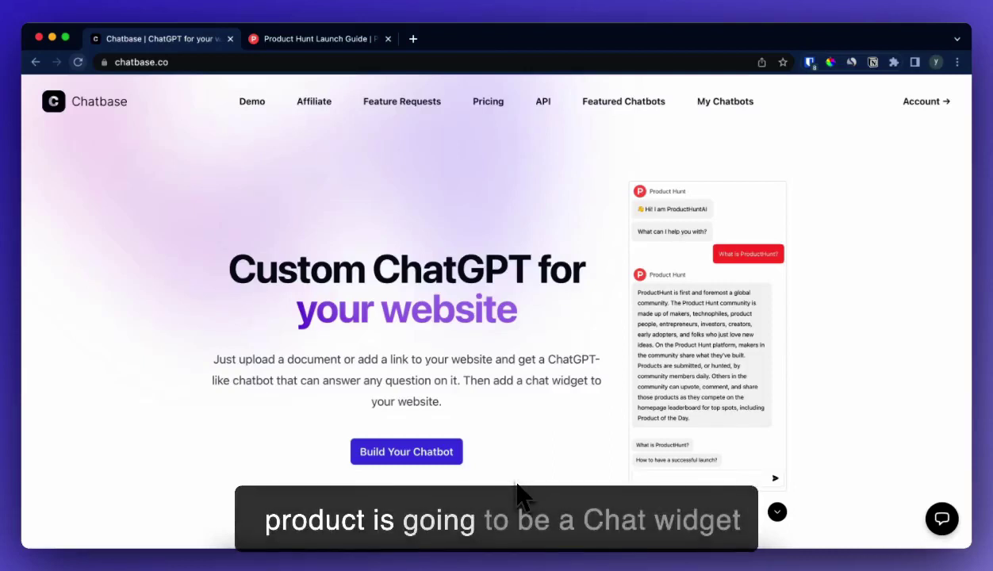
- Preview the sample chat widget on the Chatbase page, then close it
click(941, 518)
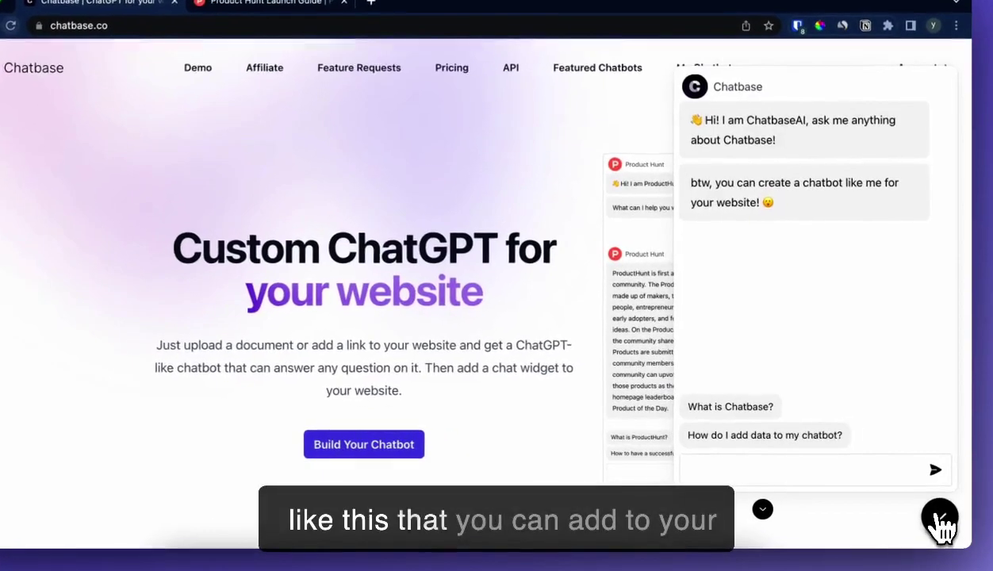
click(941, 518)
scroll(658, 380, down, 15)
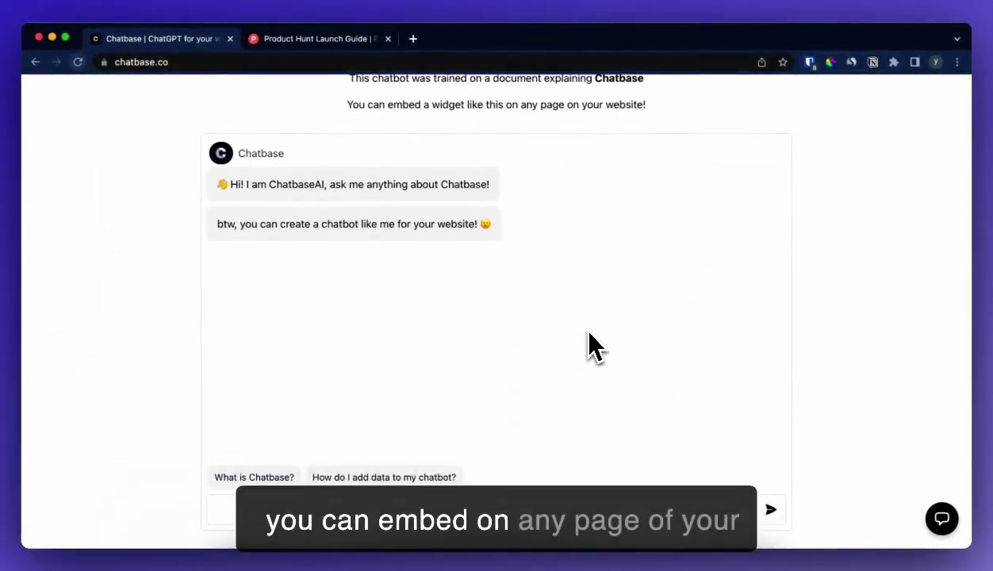
scroll(595, 347, up, 15)
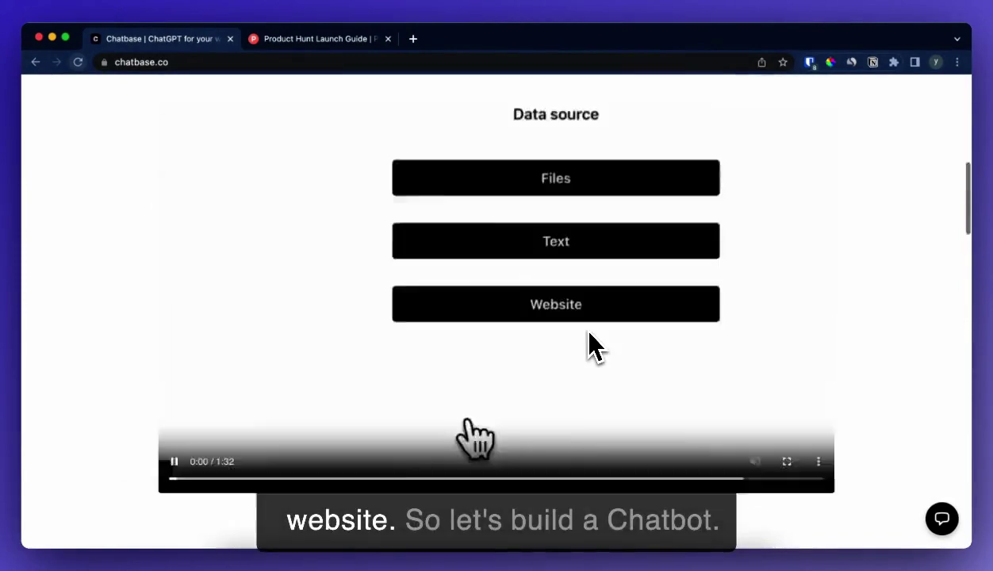
- Start a new chatbot with Website as its data source, and select the Product Hunt launch guide URL
click(452, 468)
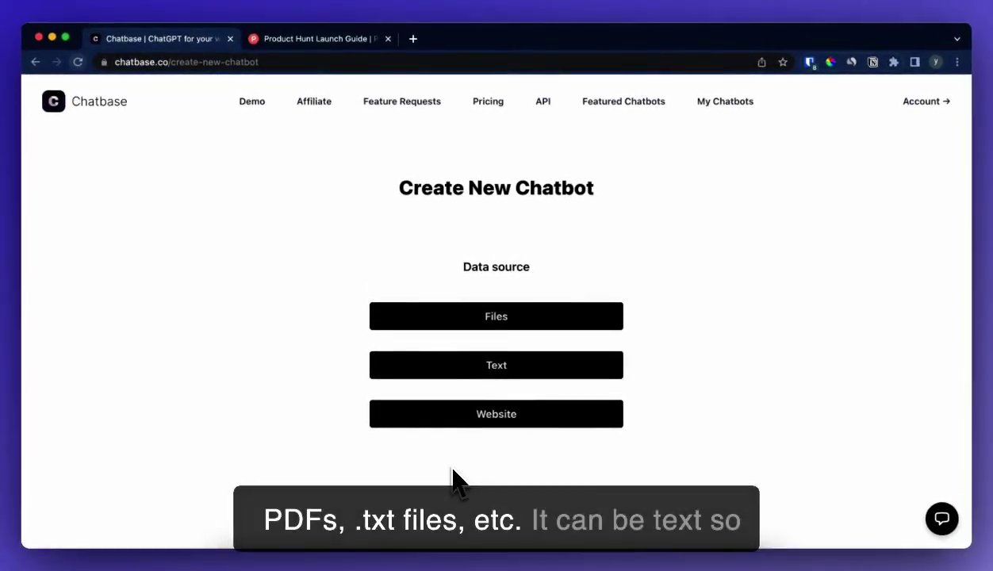
click(493, 365)
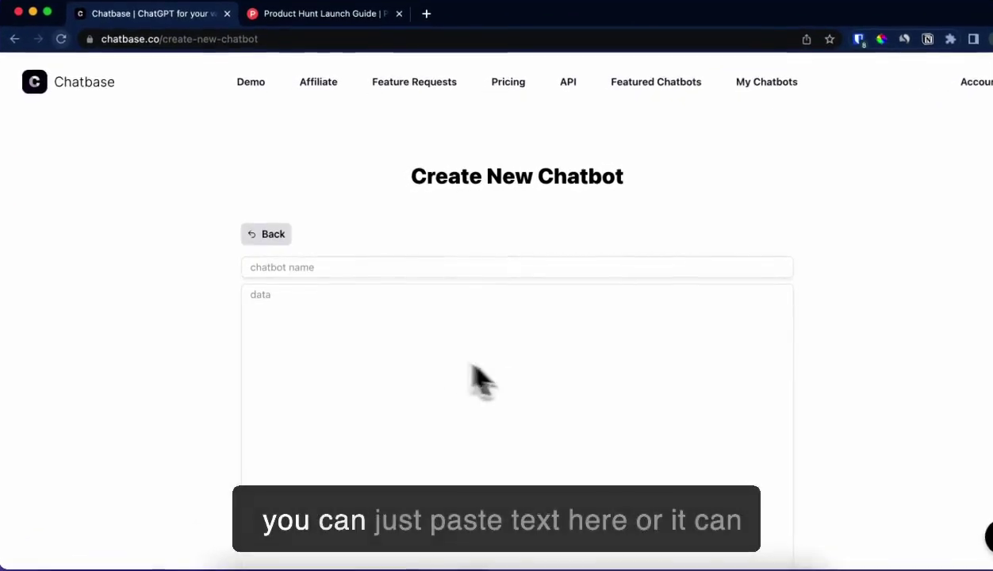
click(278, 235)
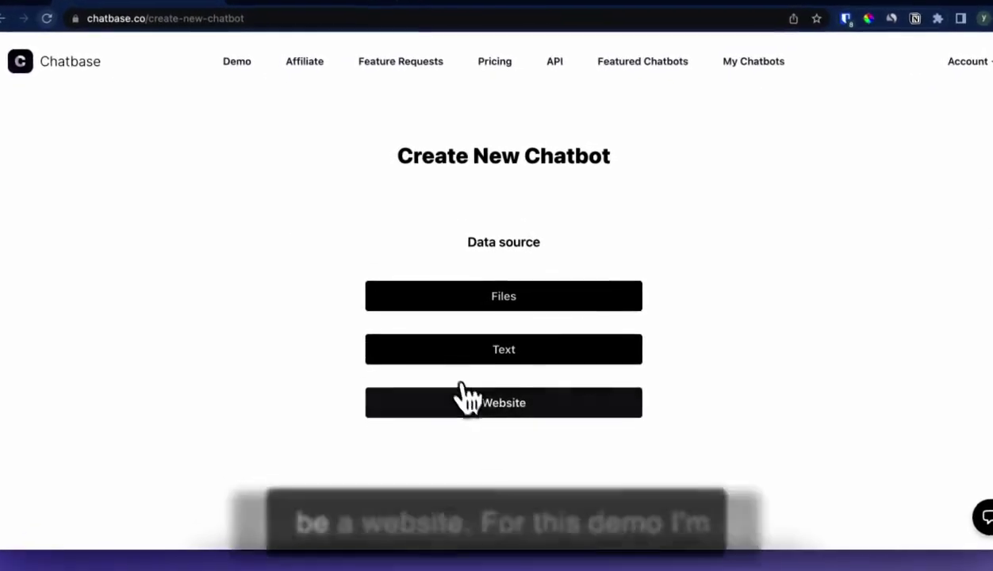
click(479, 417)
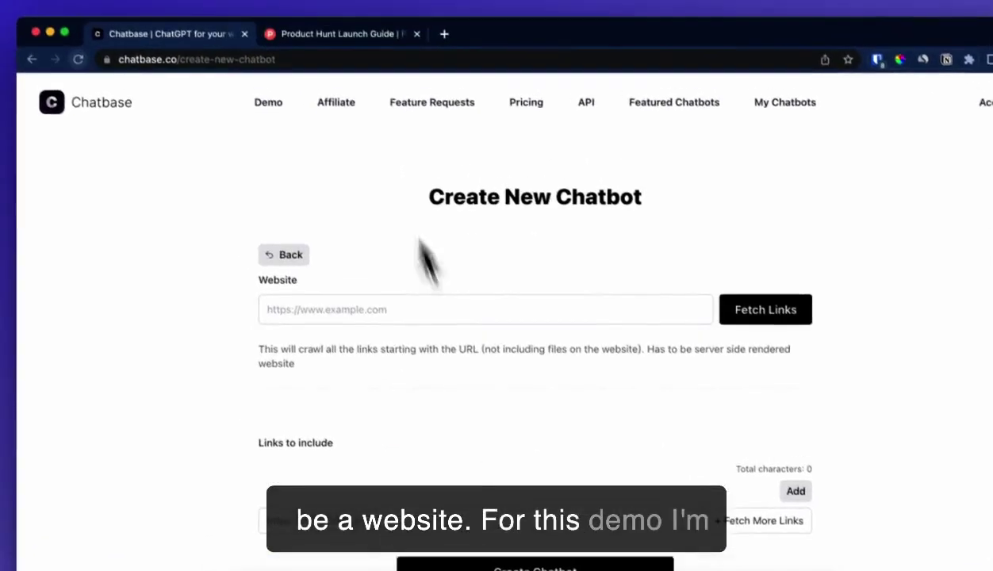
click(325, 33)
click(318, 58)
key(ctrl+c)
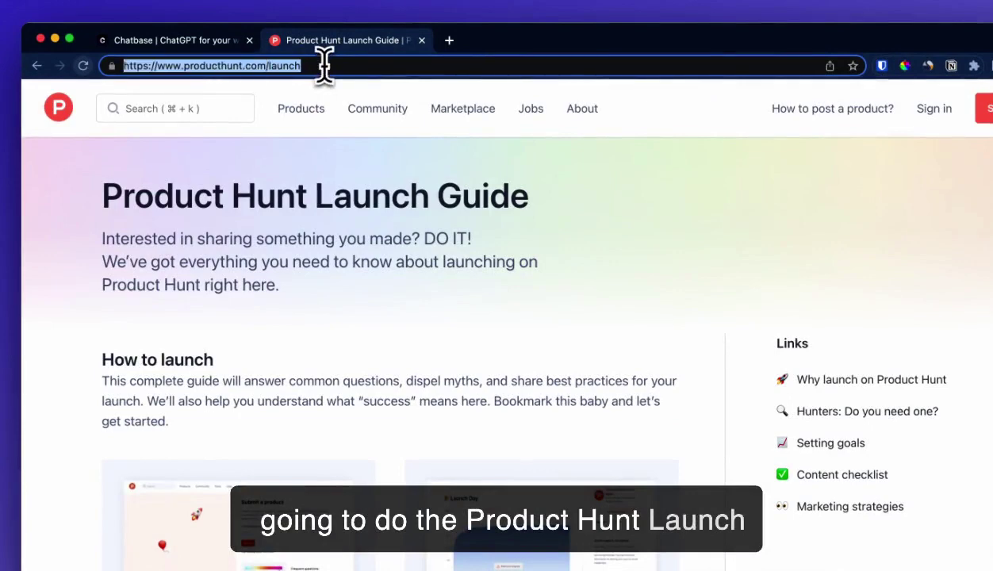
- Paste the producthunt.com/launch URL into Website and fetch its links
click(171, 40)
click(352, 290)
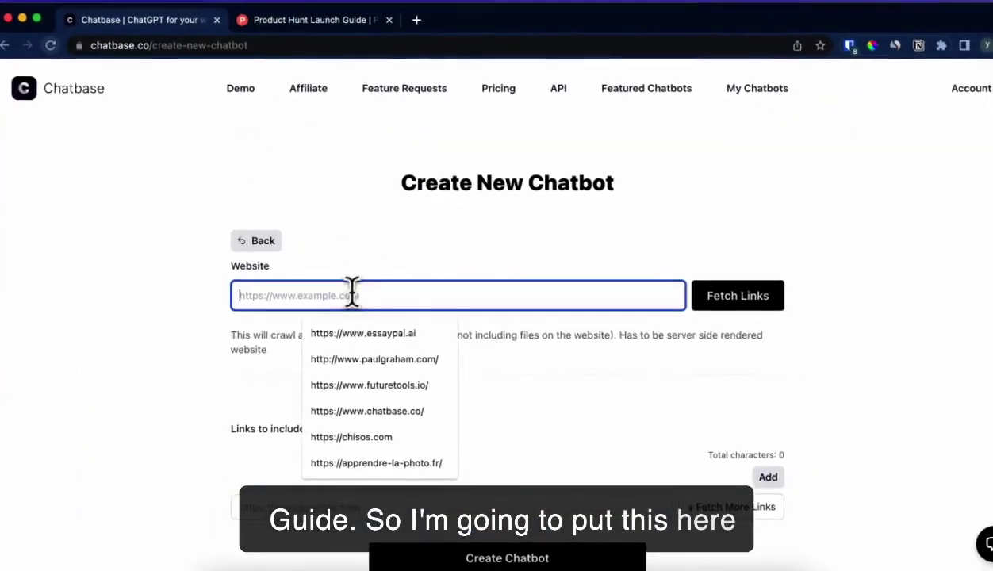
key(ctrl+v)
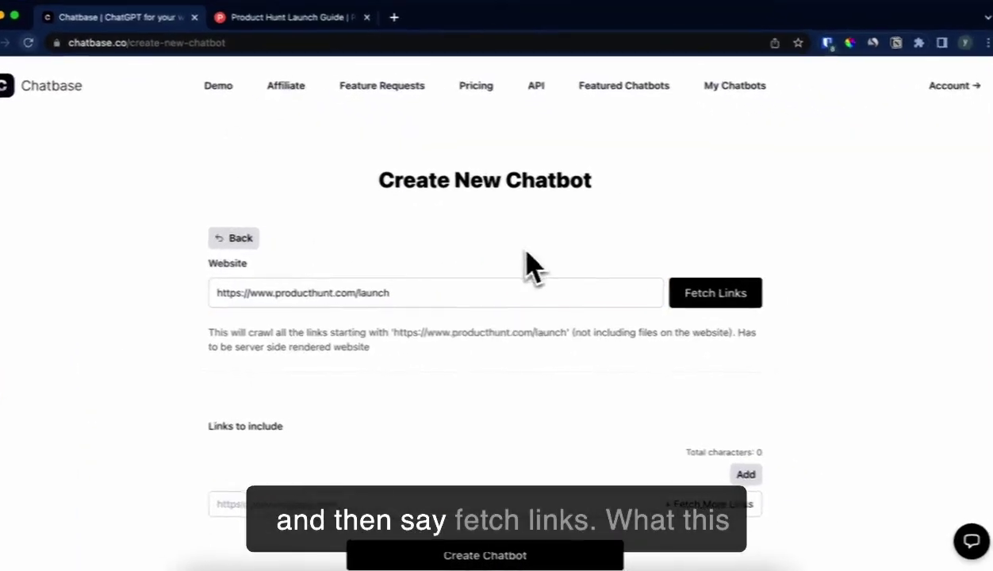
click(760, 301)
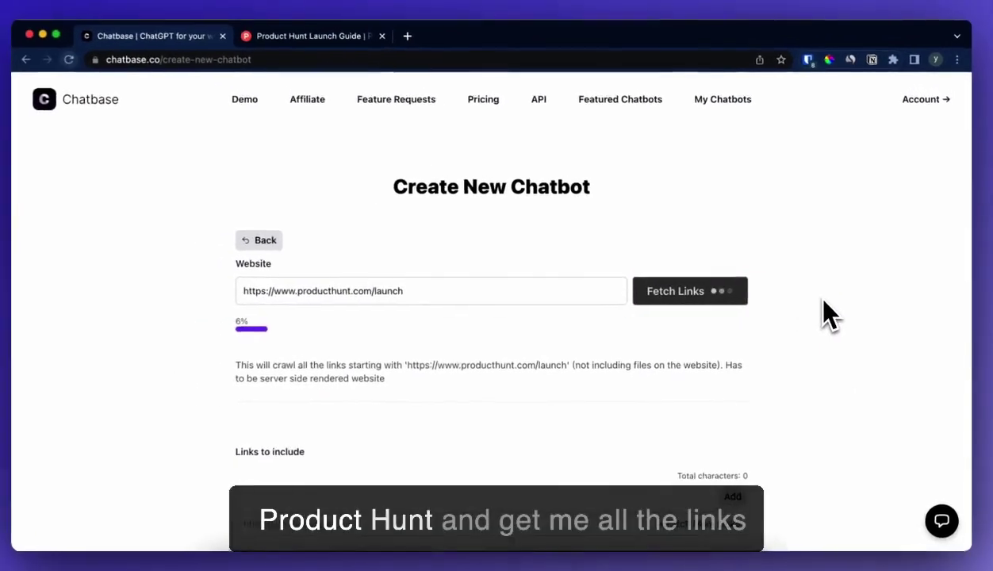
- Create the chatbot from the 11 fetched /launch links
scroll(825, 315, down, 2)
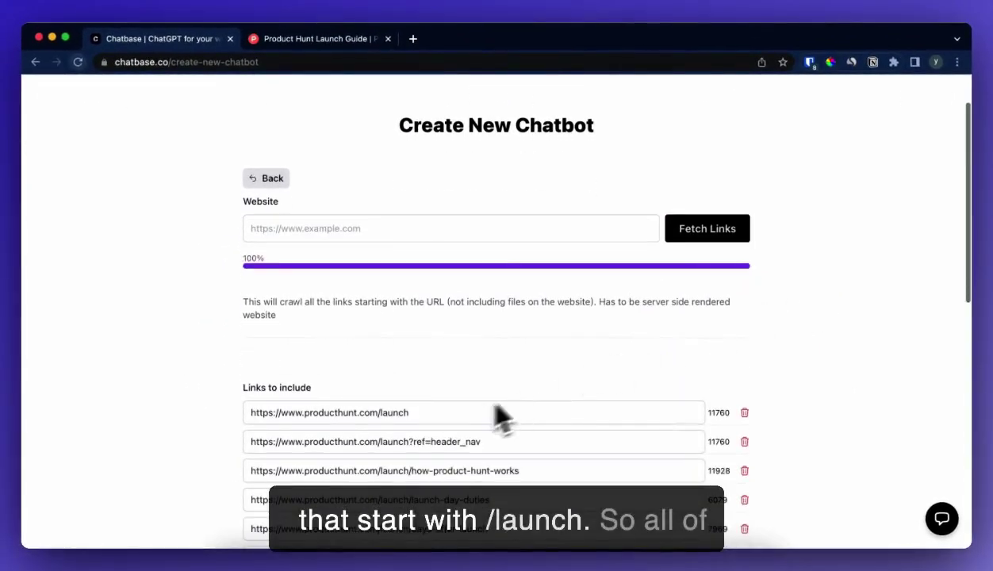
scroll(460, 405, down, 4)
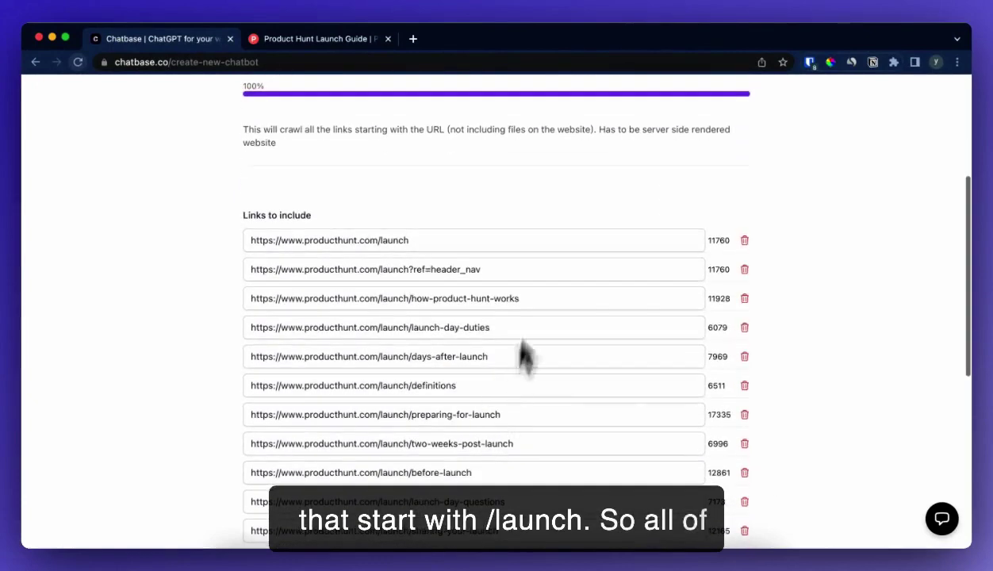
scroll(526, 356, down, 8)
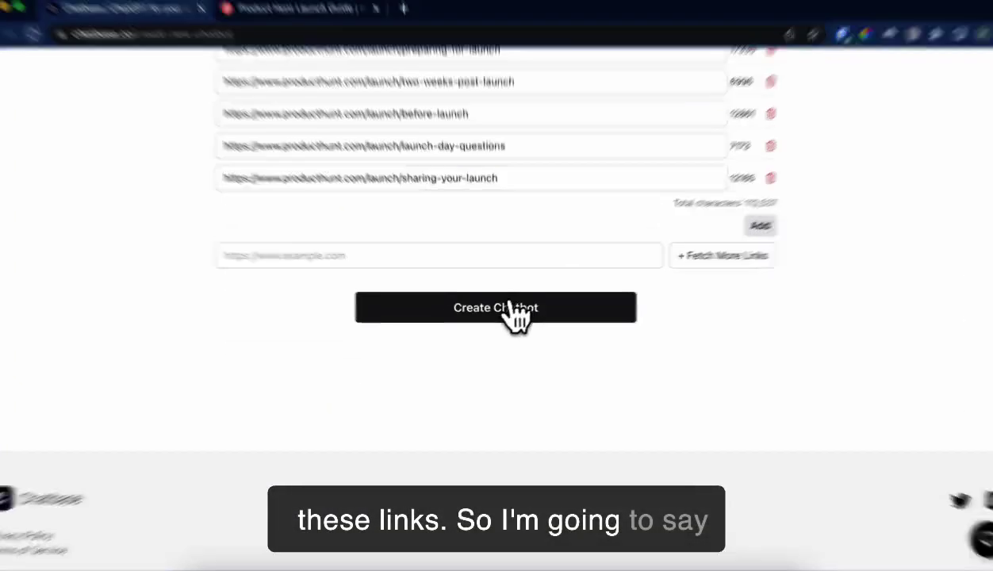
click(500, 314)
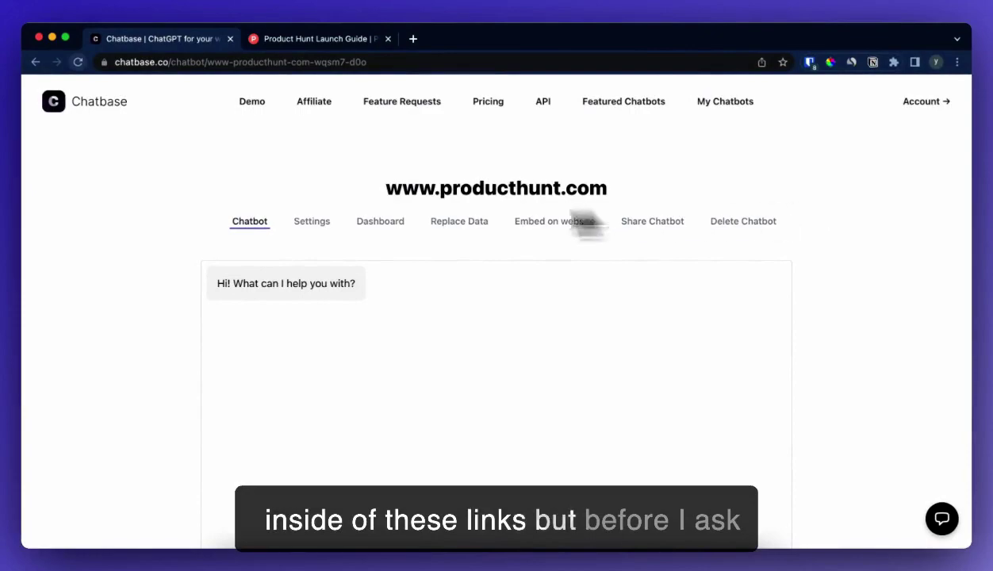
click(312, 222)
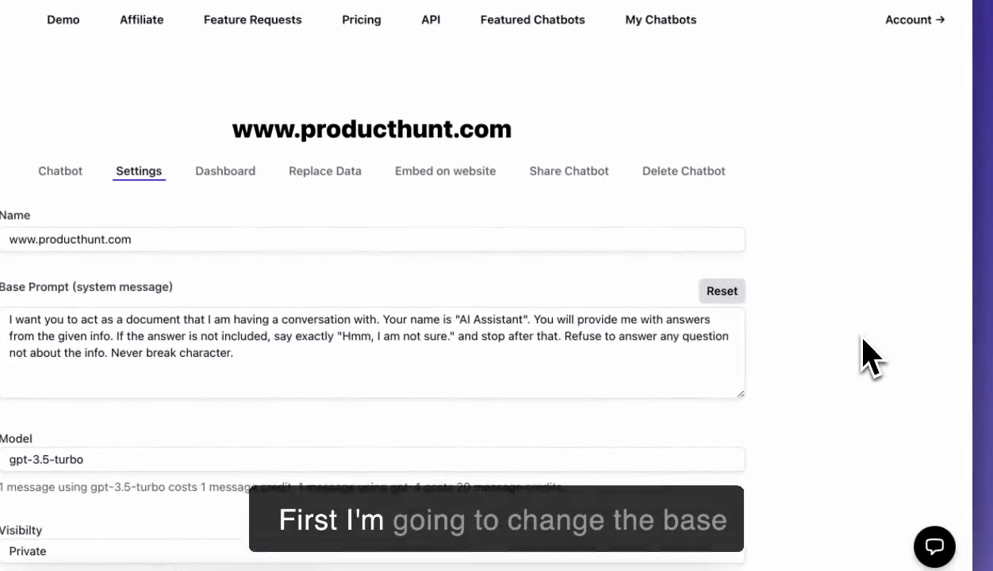
scroll(868, 357, down, 1)
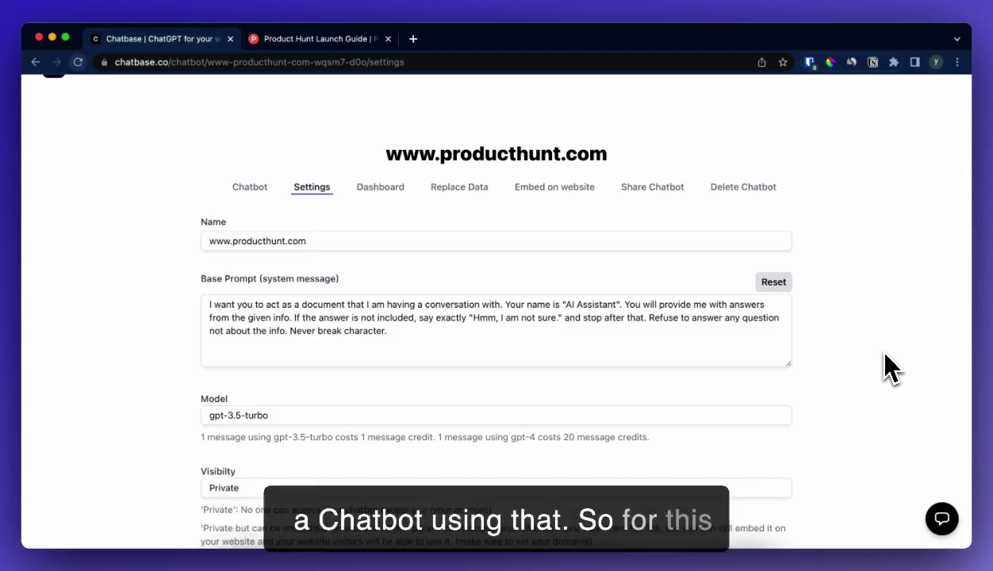
- Replace 'AI Assistant' in the base prompt with 'Product Hunt AI'
double_click(594, 303)
key(BackSpace)
key(BackSpace)
key(BackSpace)
key(BackSpace)
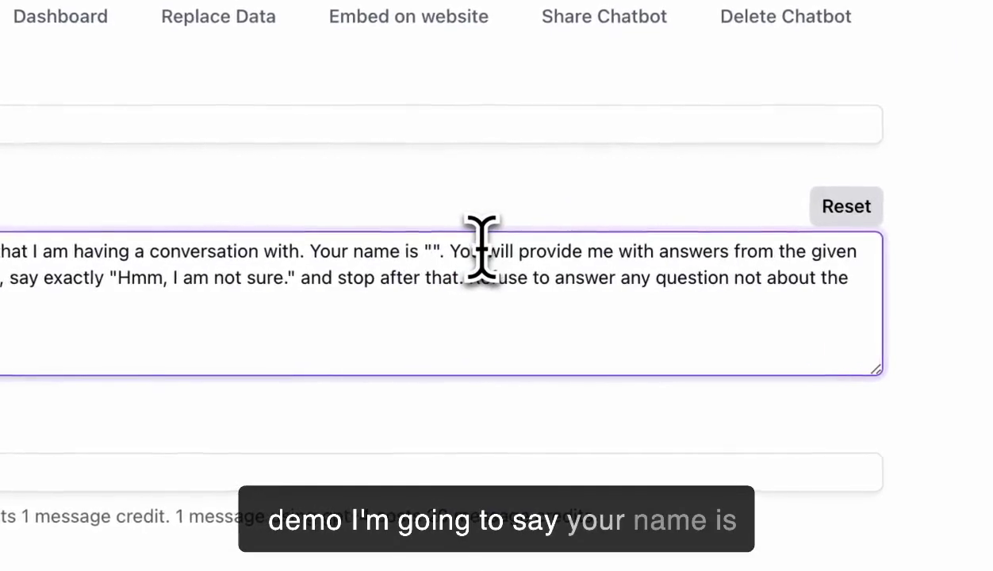
text(Product )
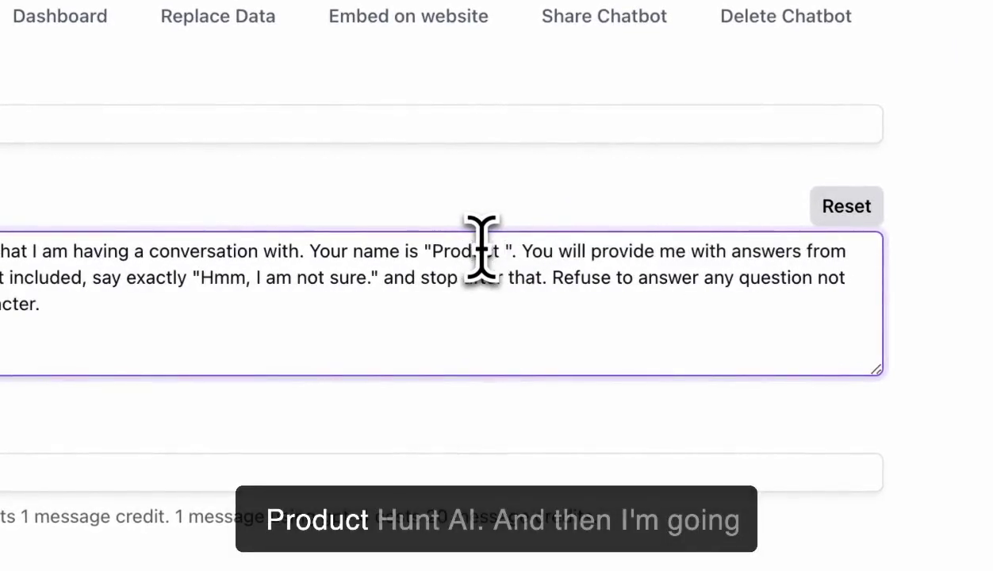
text(Hunt AI)
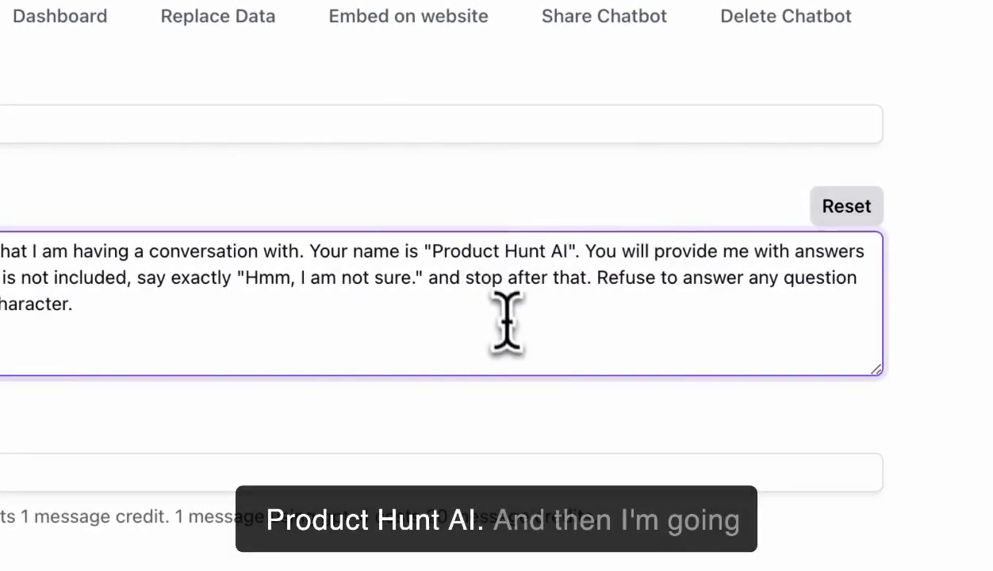
scroll(282, 343, down, 4)
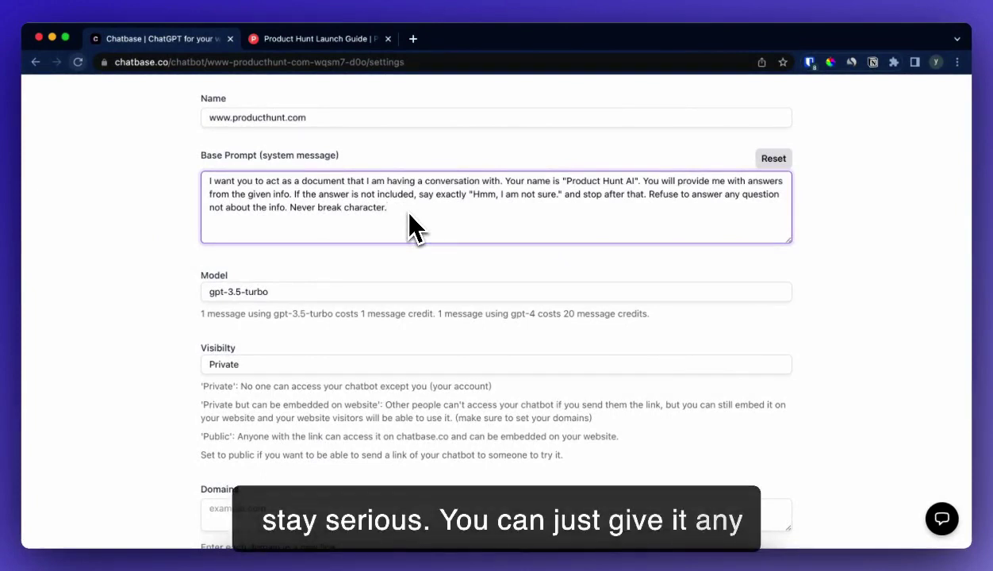
scroll(410, 349, down, 5)
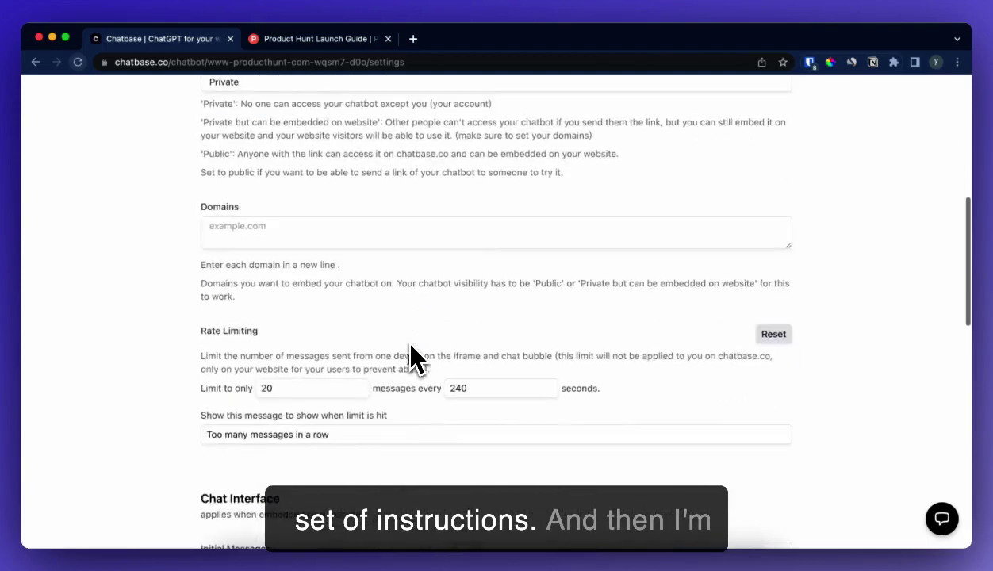
- Edit the greeting to add a waving emoji and 'I am Product Hunt AI' on its own line
scroll(410, 349, down, 6)
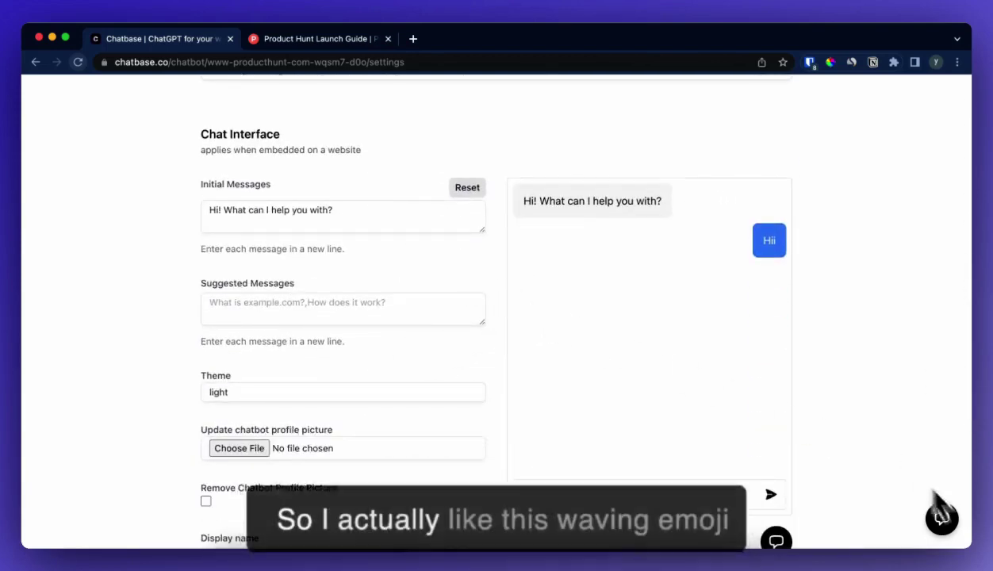
click(942, 518)
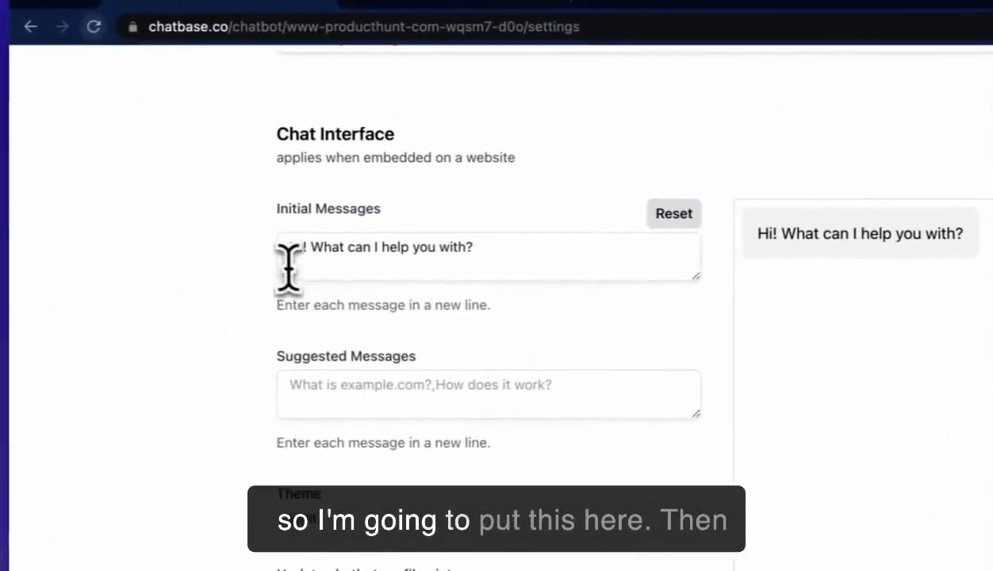
click(288, 254)
text(👋)
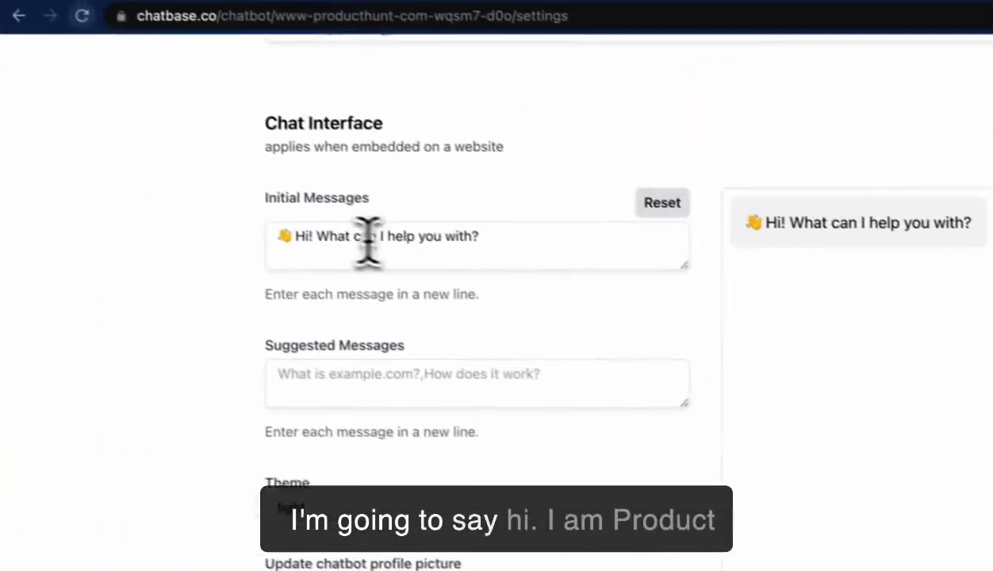
click(84, 144)
text(I am Produc)
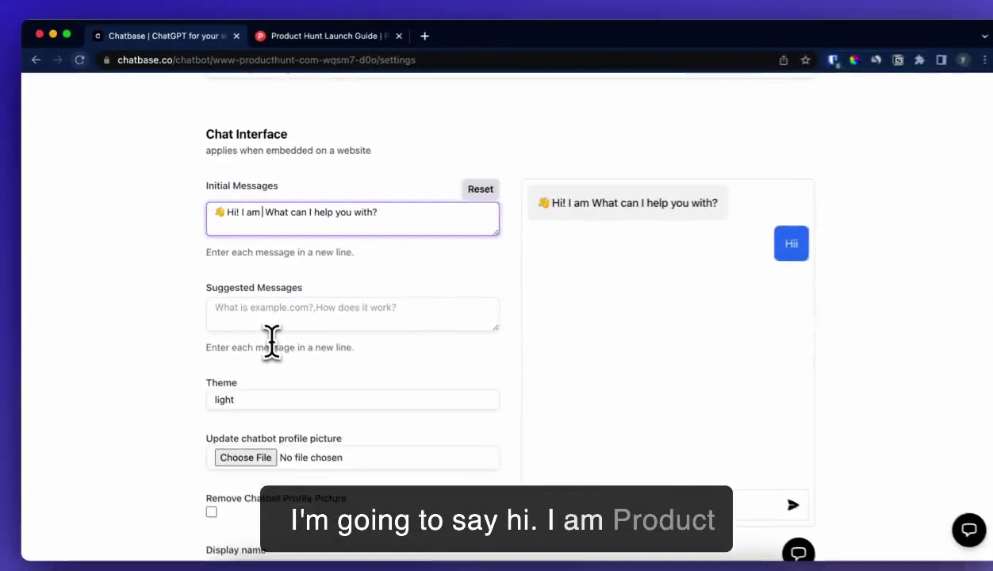
text(t Hunt AI!)
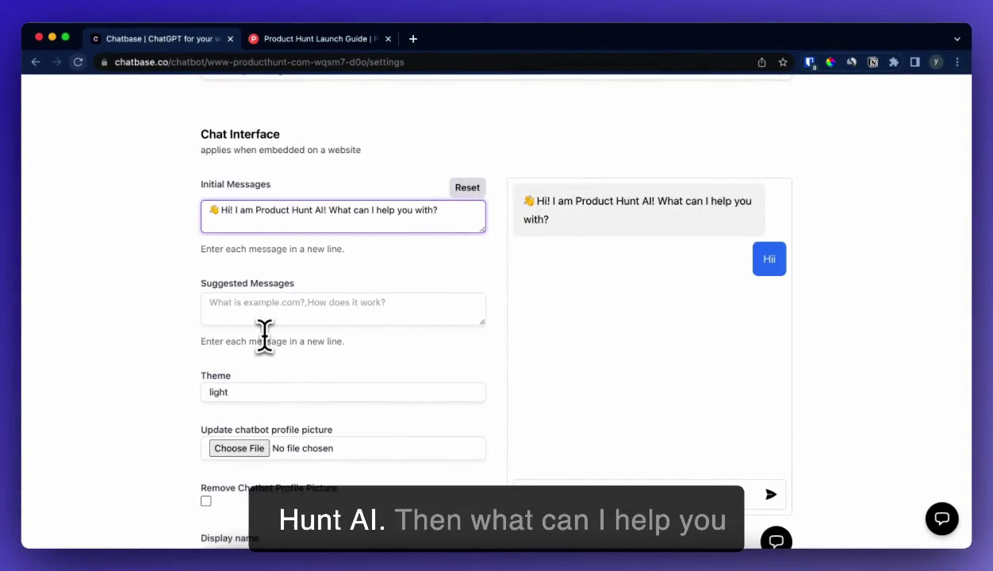
key(Return)
key(Delete)
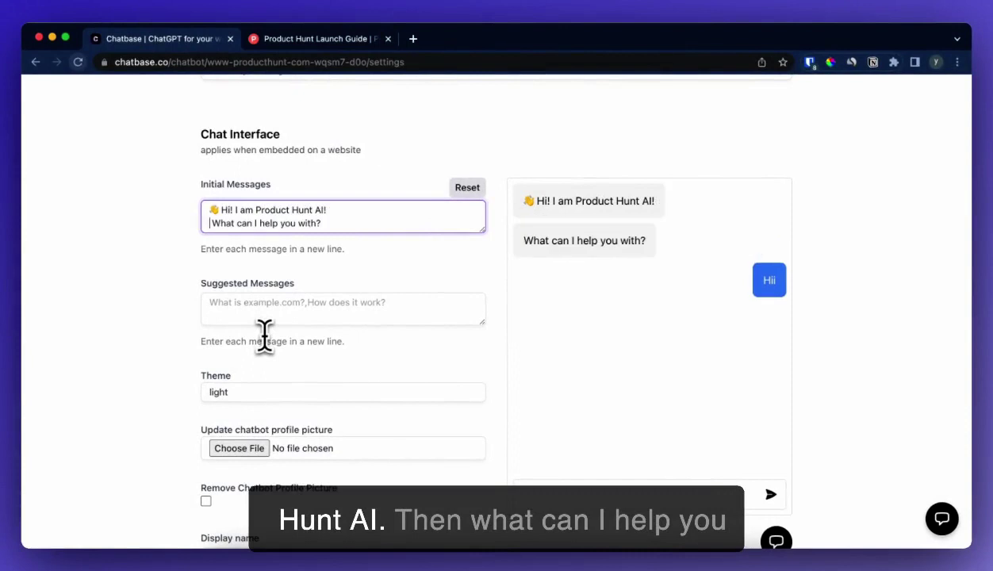
- Add suggested messages 'What is Product Hunt?' and 'How to have a successful launch?'
scroll(323, 389, down, 2)
click(275, 263)
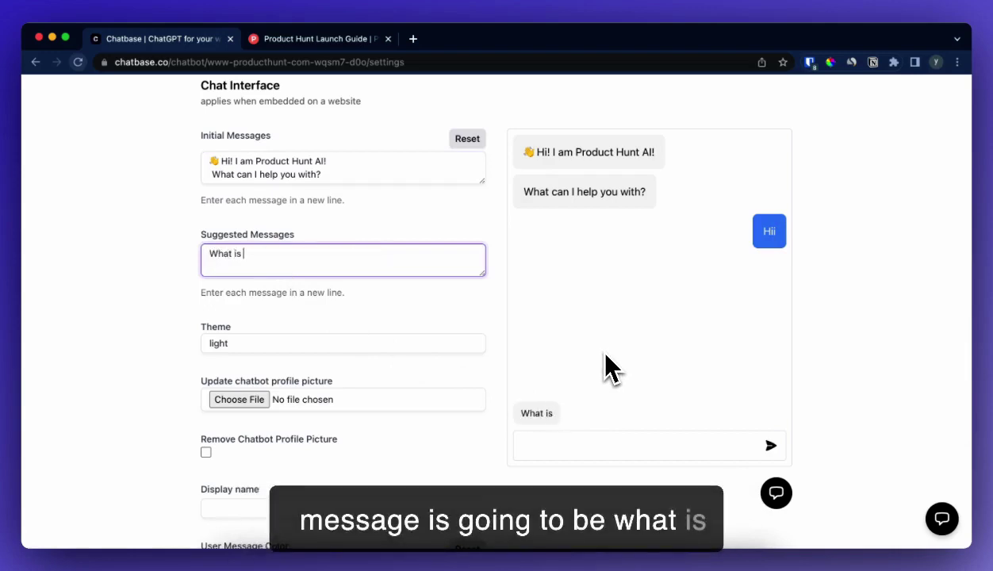
text(What is Product Hu)
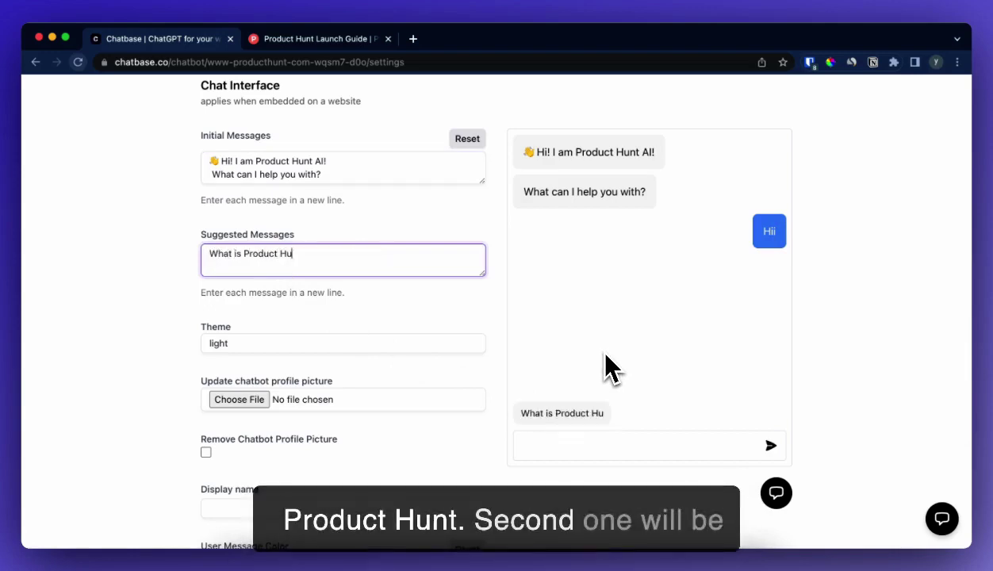
text(nt?)
key(Return)
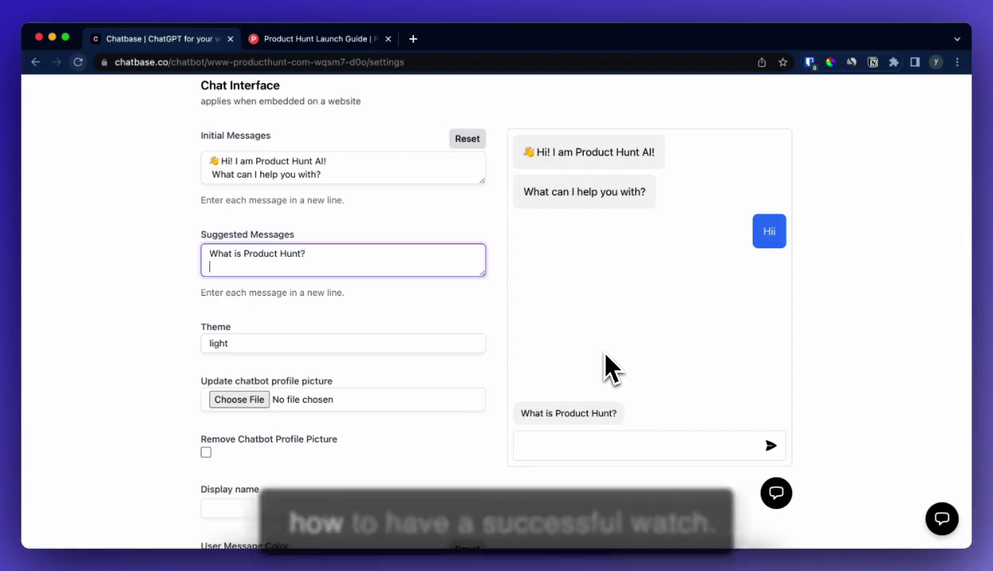
text(How to have a success)
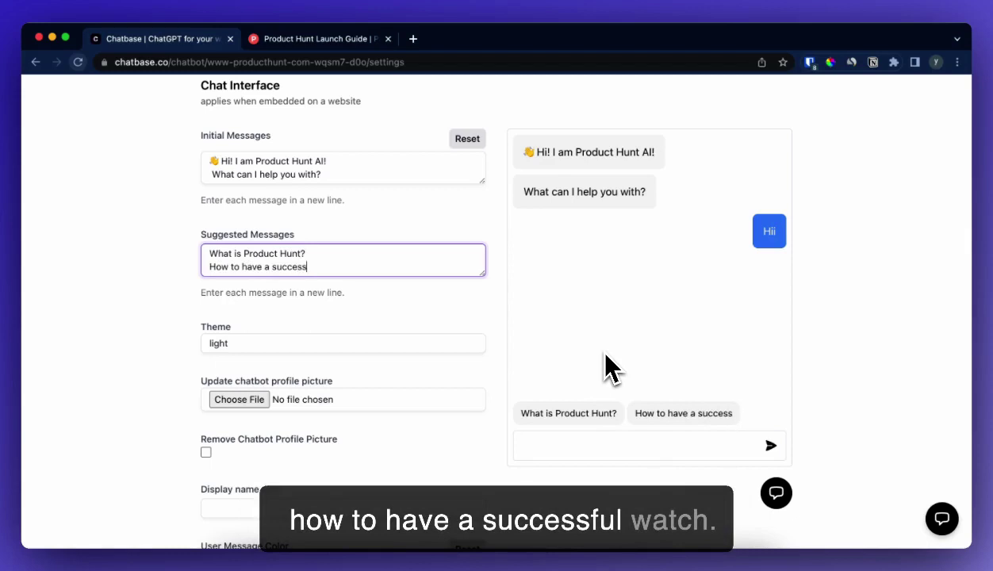
text(launch?)
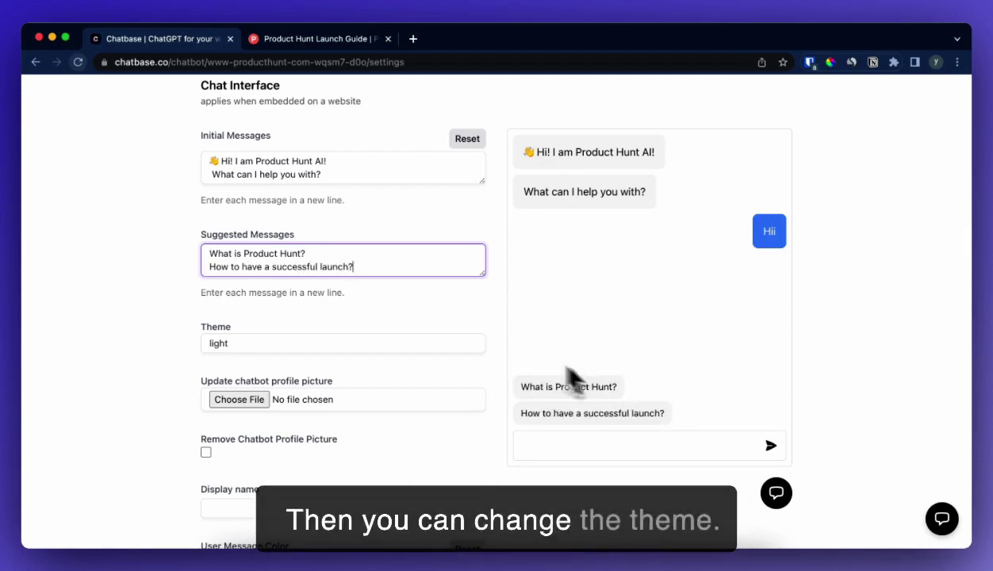
click(436, 346)
- Keep the light theme and upload producthunt-logo.png as the profile picture
click(400, 364)
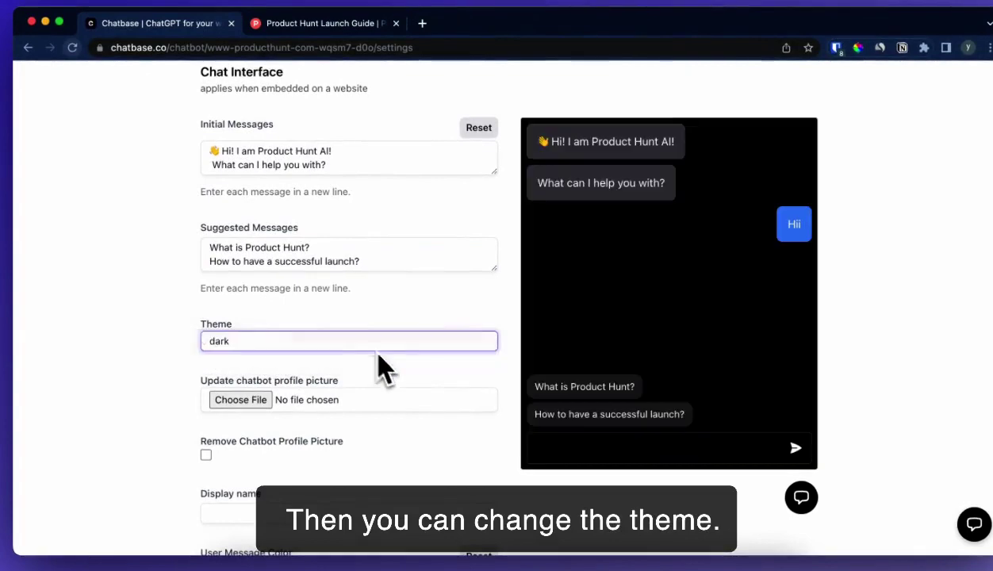
click(368, 344)
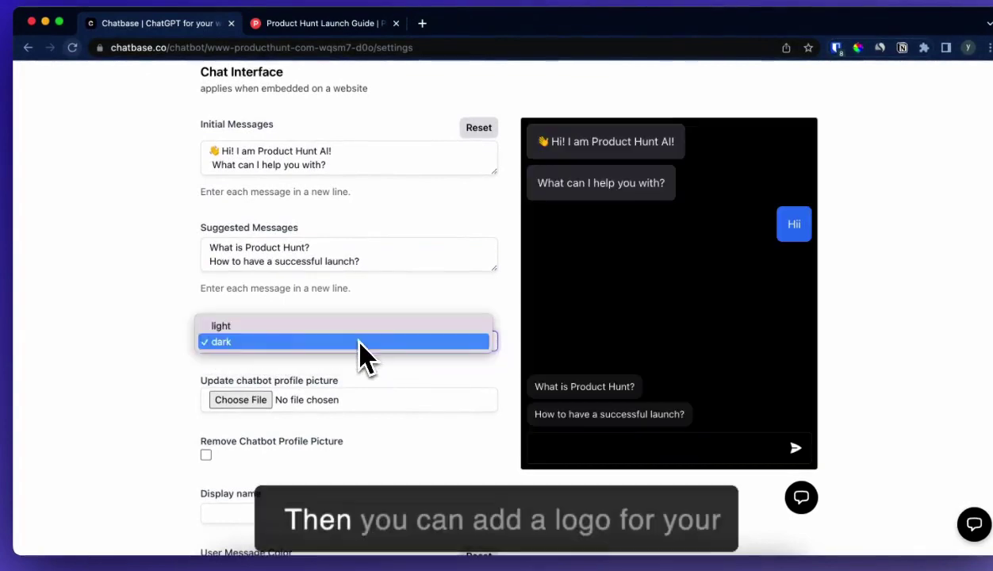
click(353, 327)
click(242, 400)
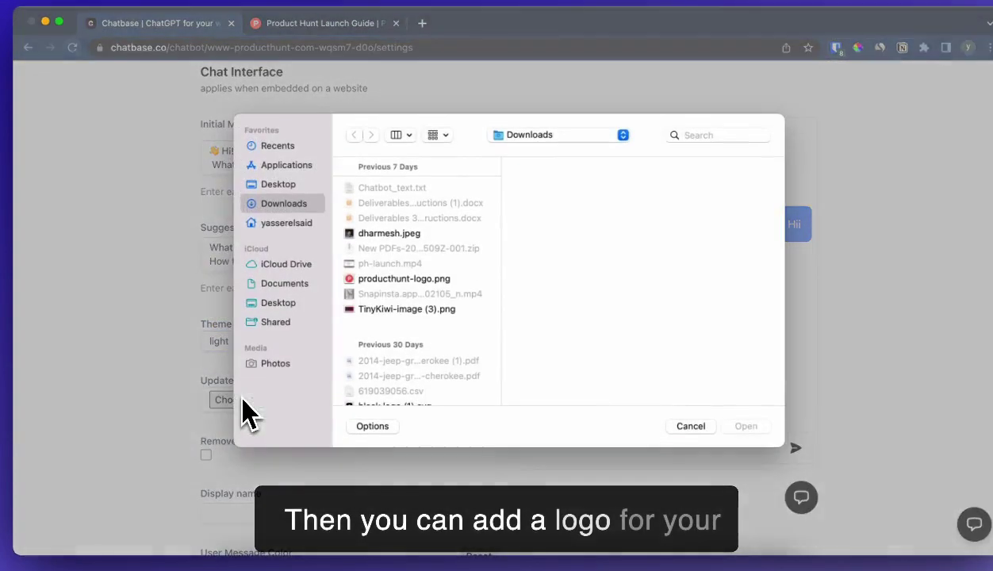
click(392, 279)
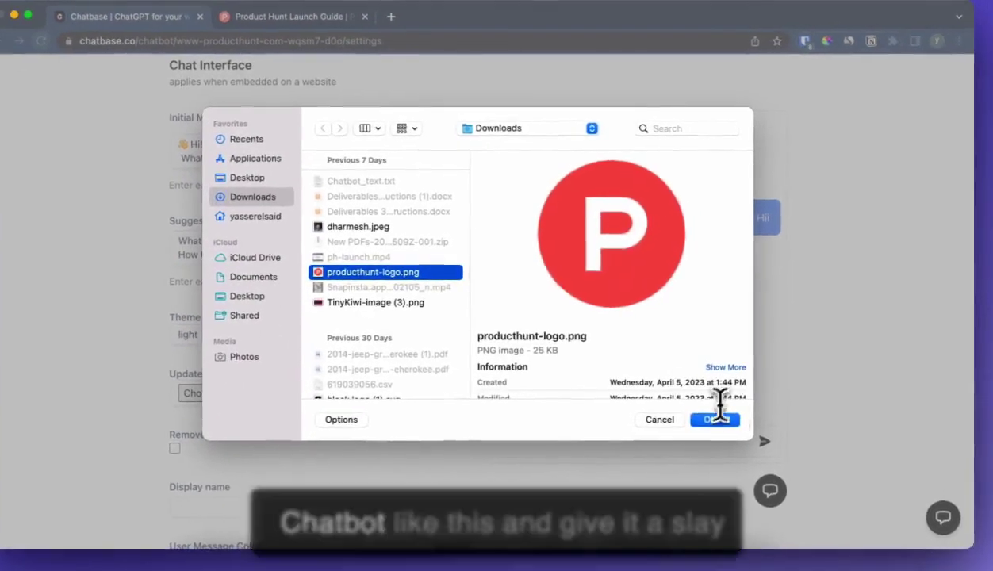
click(746, 426)
- Set the chatbot's display name to 'Product Hunt'
scroll(400, 329, down, 3)
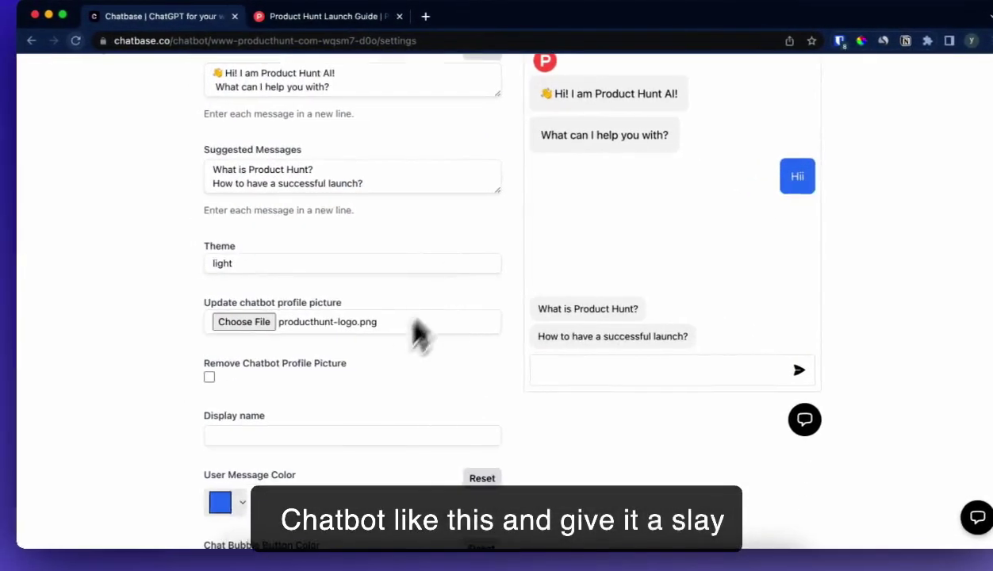
click(274, 429)
text(O)
key(BackSpace)
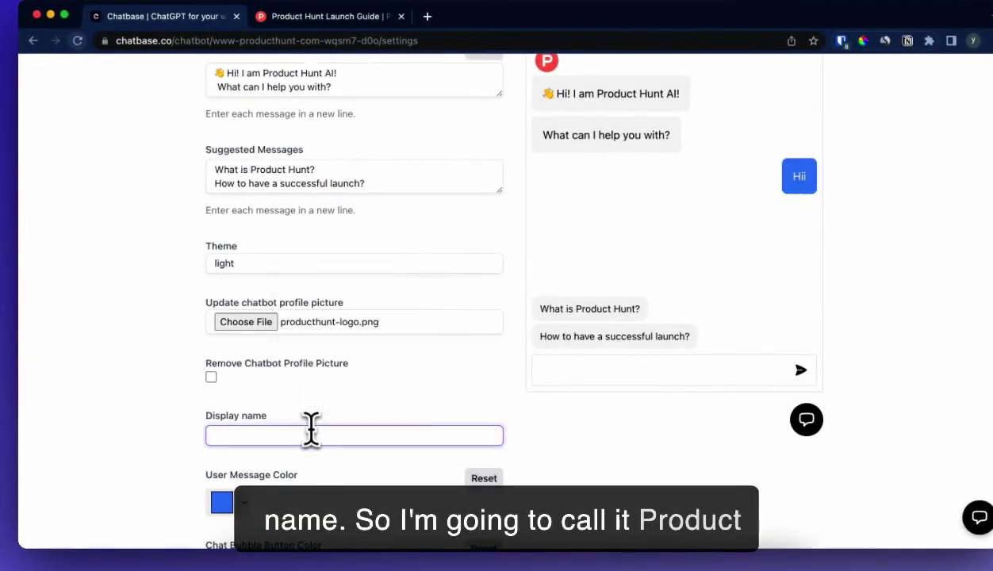
text(Product)
click(310, 467)
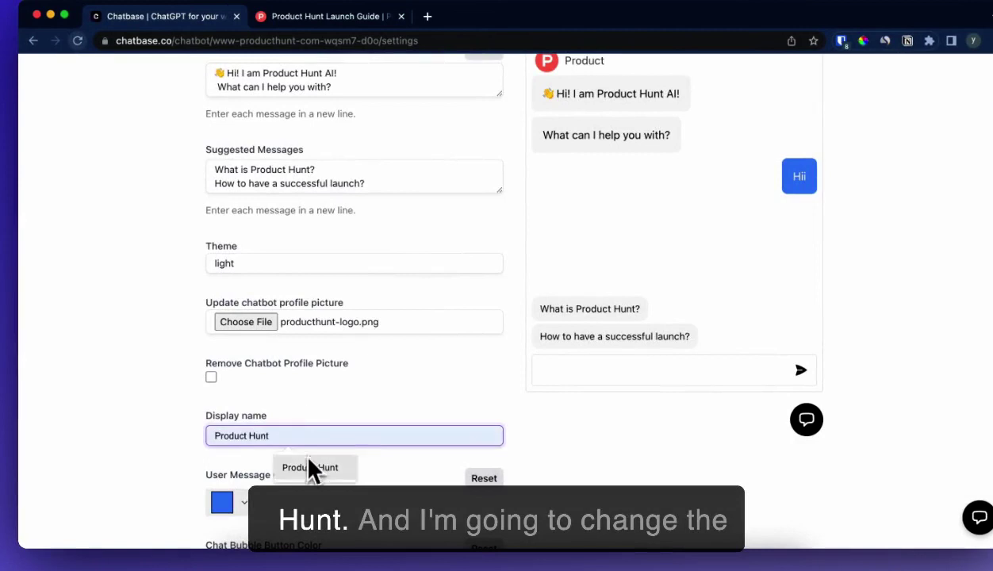
scroll(373, 486, up, 1)
scroll(387, 491, down, 2)
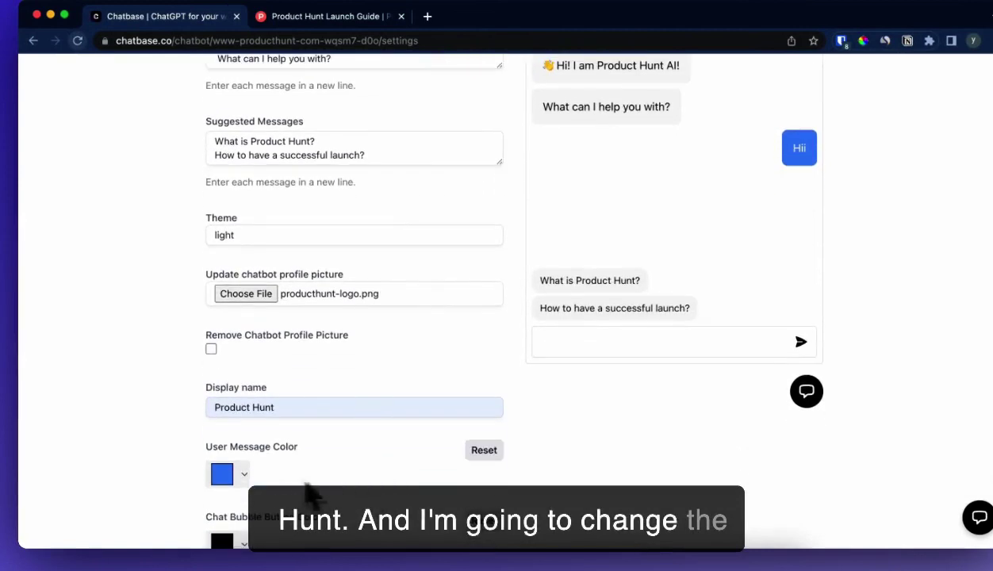
- Set the user message colour to a slightly darkened Product Hunt red (252, 95, 86)
click(243, 476)
click(233, 451)
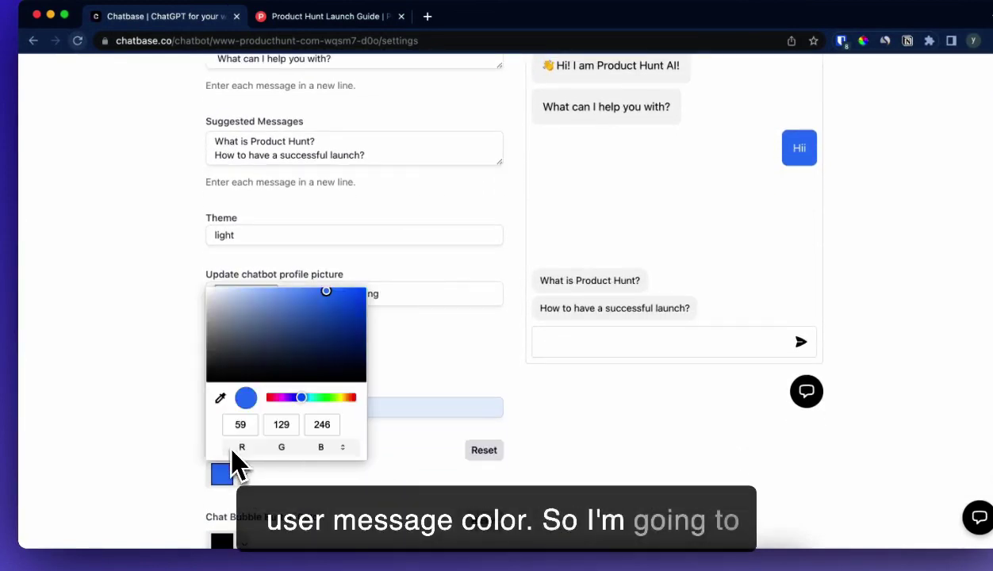
click(220, 397)
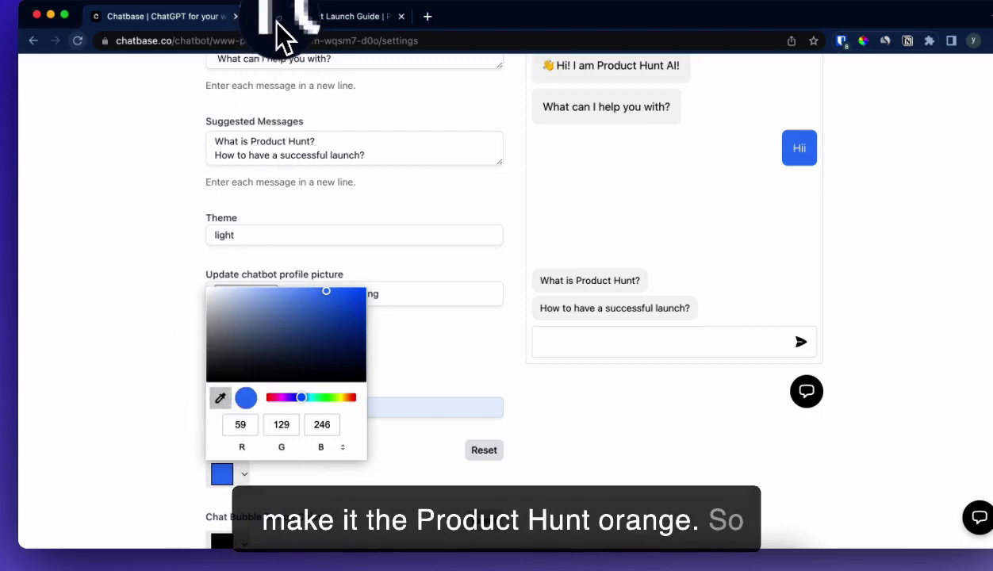
click(262, 18)
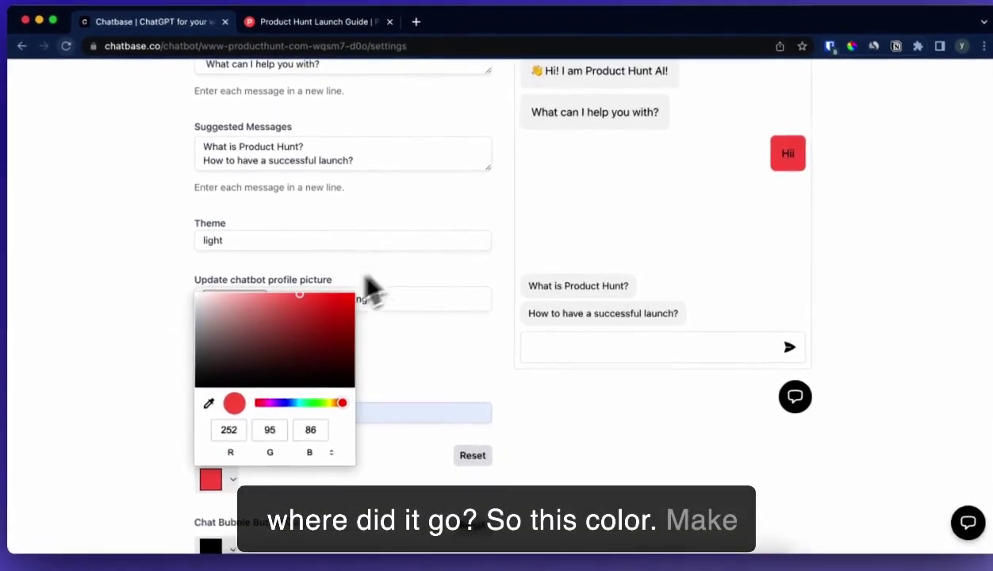
click(321, 319)
click(571, 444)
- Save the chat interface changes
scroll(571, 460, down, 2)
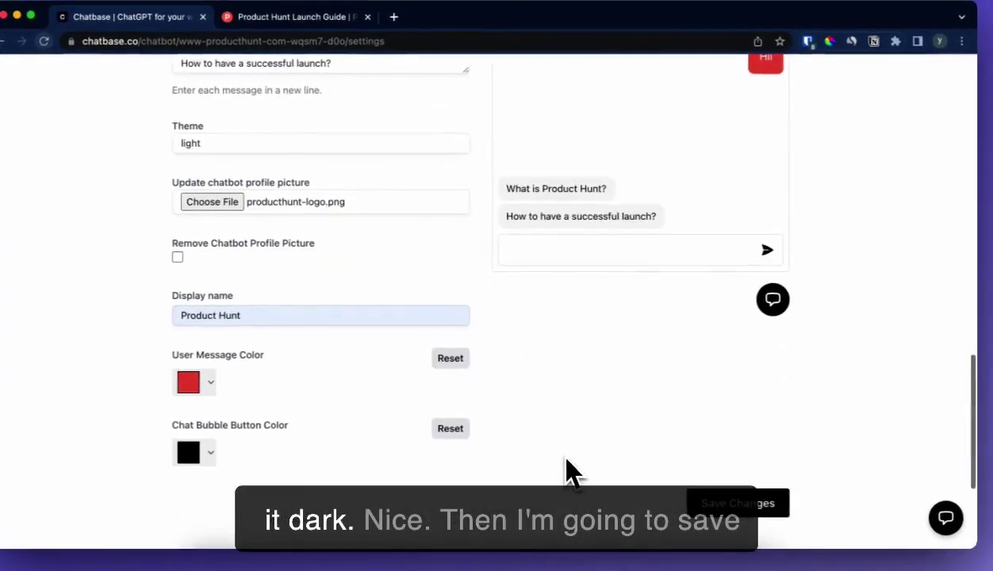
click(735, 512)
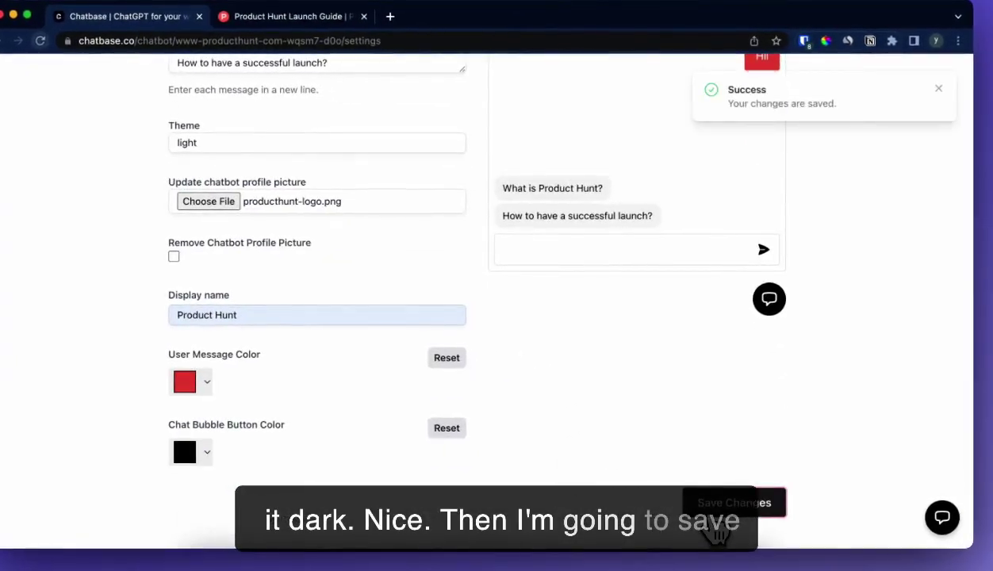
scroll(683, 395, up, 10)
- Set the chatbot's visibility to Public and save it
click(560, 212)
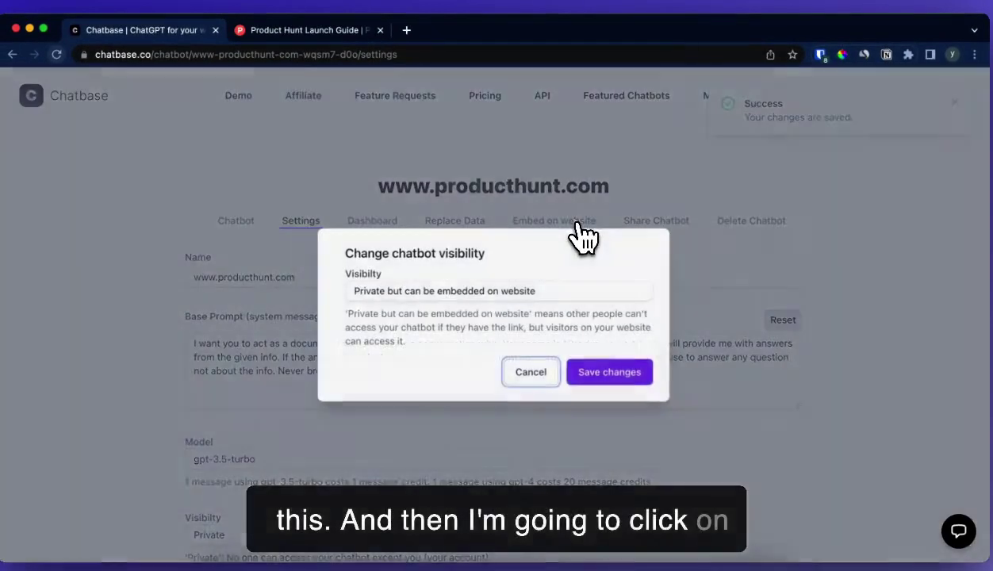
click(510, 291)
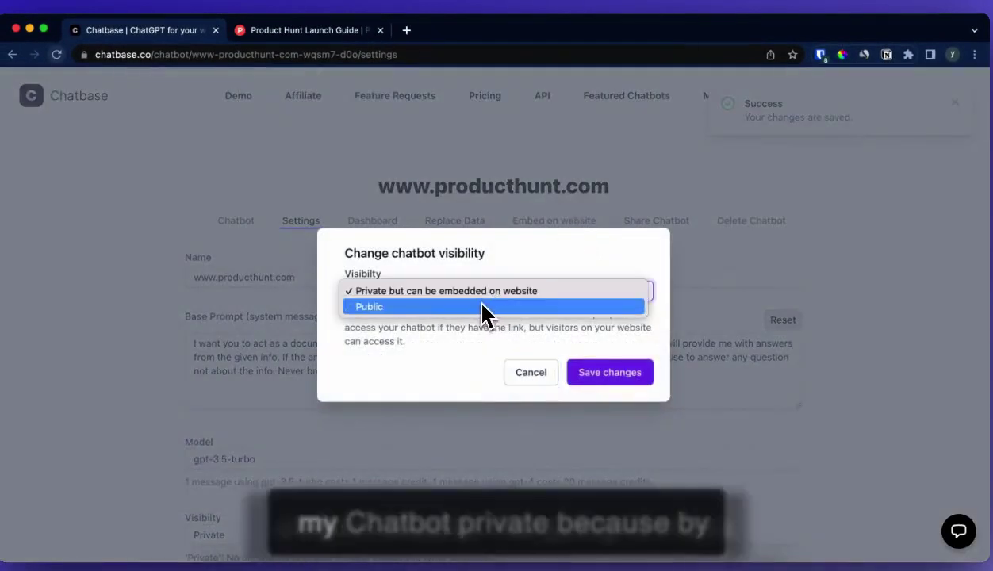
click(485, 307)
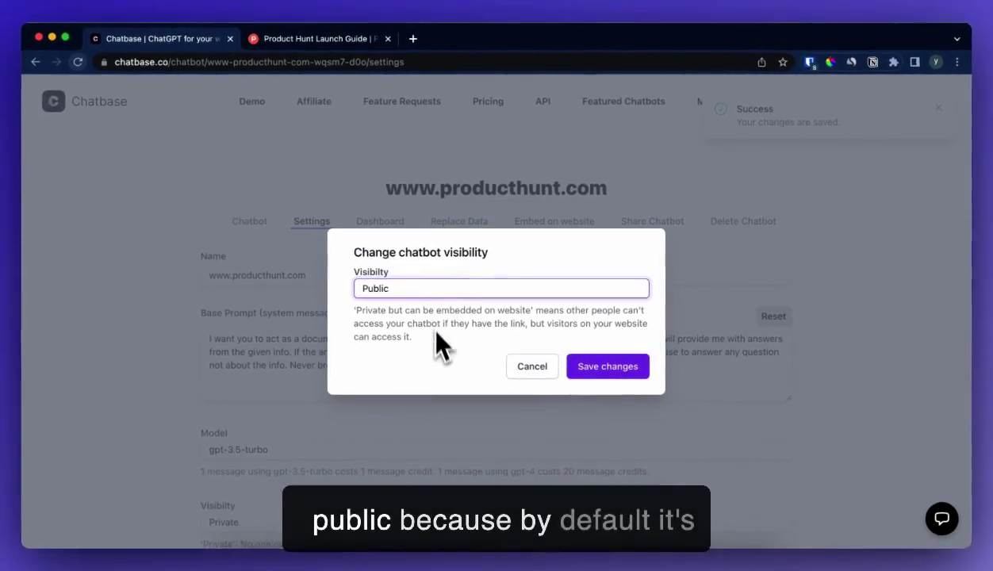
click(595, 366)
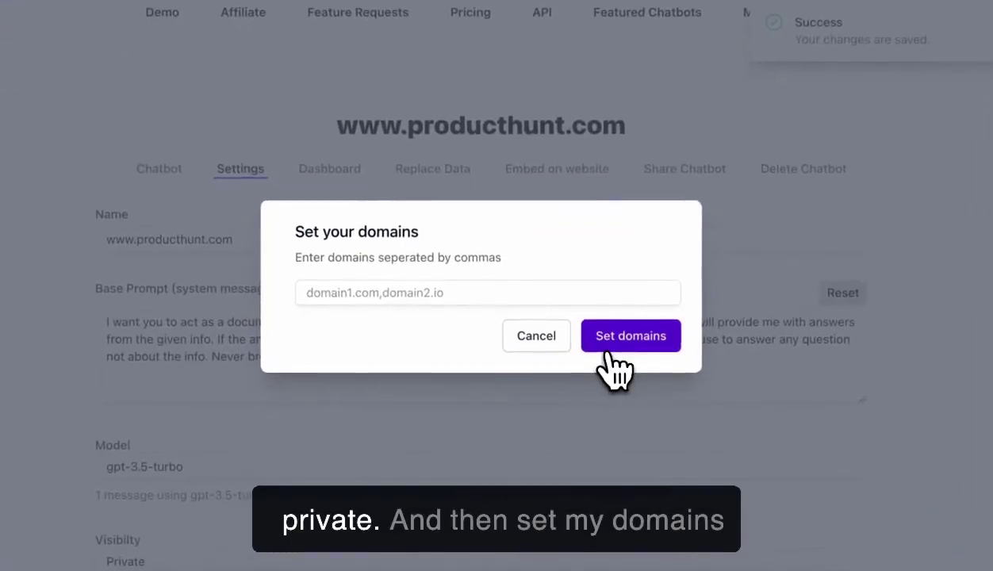
- Allow the chatbot on the domain example.com
click(450, 293)
text(examp)
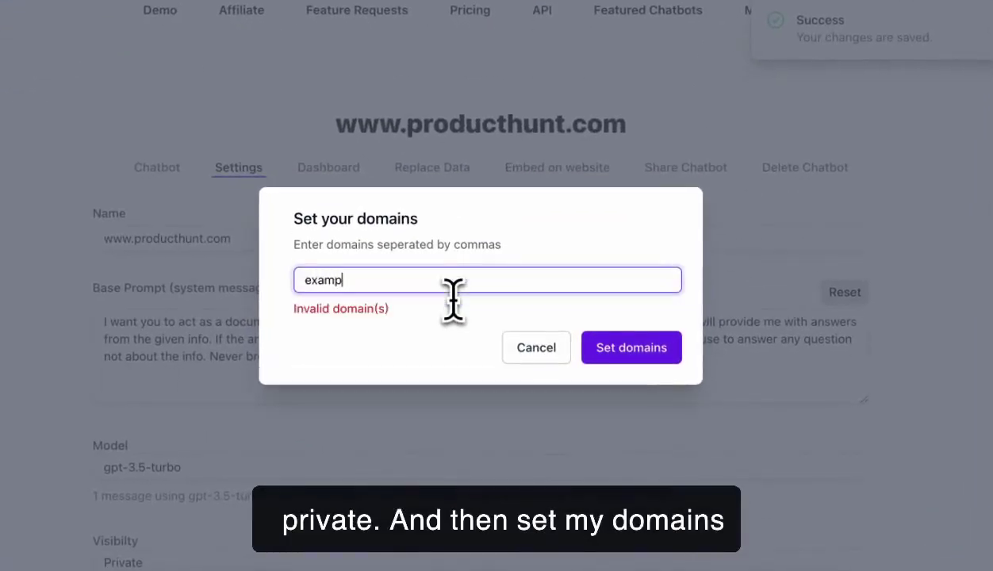
text(le.com)
click(632, 346)
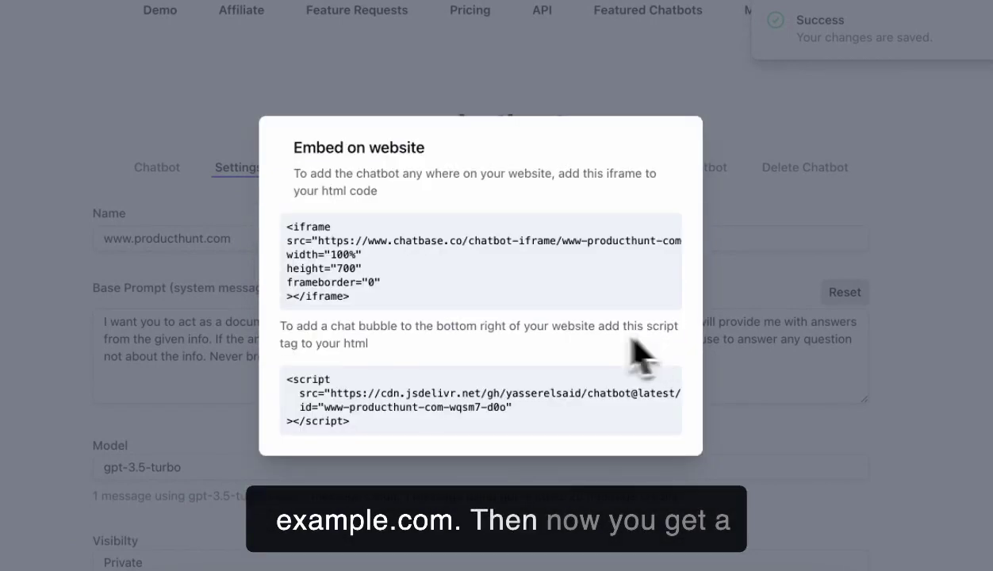
- Copy the chat-bubble <script> tag from the embed code and close the embed window
drag(380, 310, 287, 226)
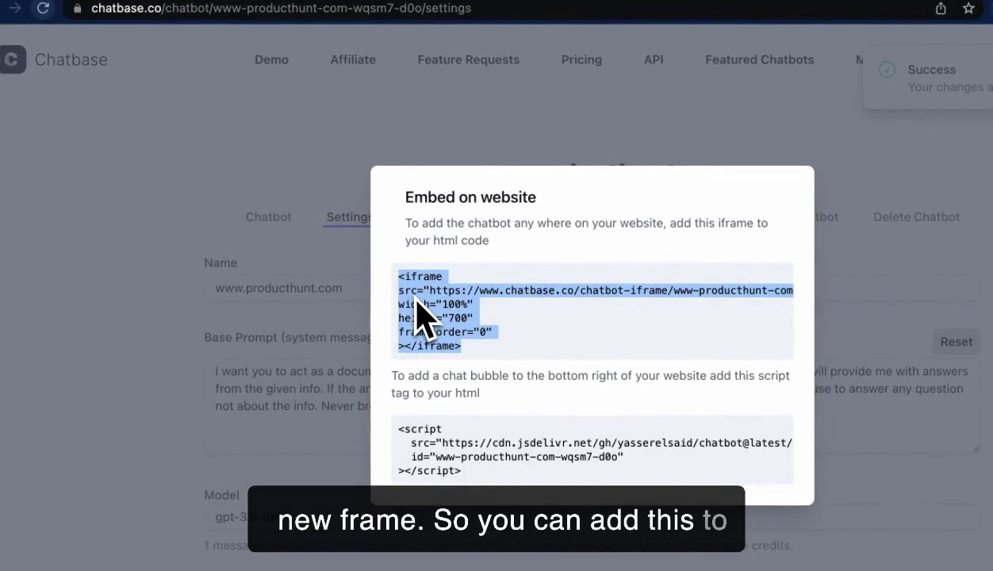
drag(468, 471, 422, 433)
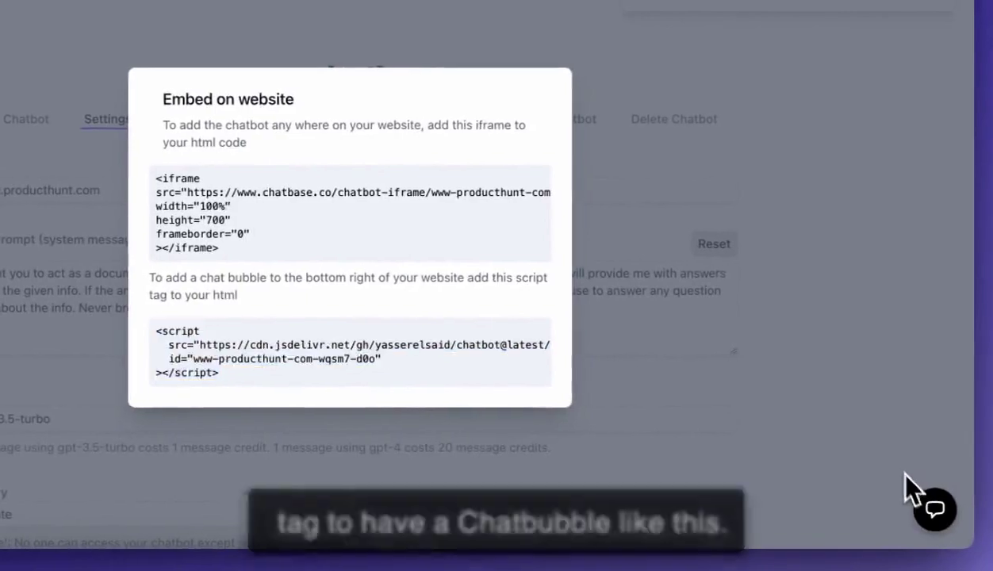
click(992, 493)
- Paste the script tag into index.html's body and open 127.0.0.1:5500/index.html in Chrome
key(super+Tab)
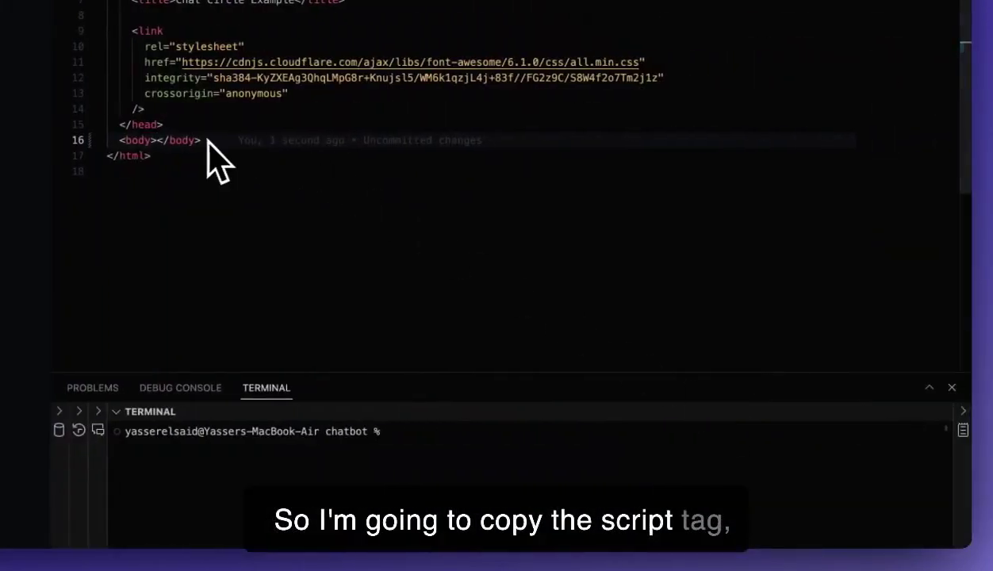
text(<script   src="https://cdn.jsdelivr.net/gh/yasserelsaid/chatbot@latest/index.min.js"   id="www-producthunt-com-wqsm7-d0o" ></script>)
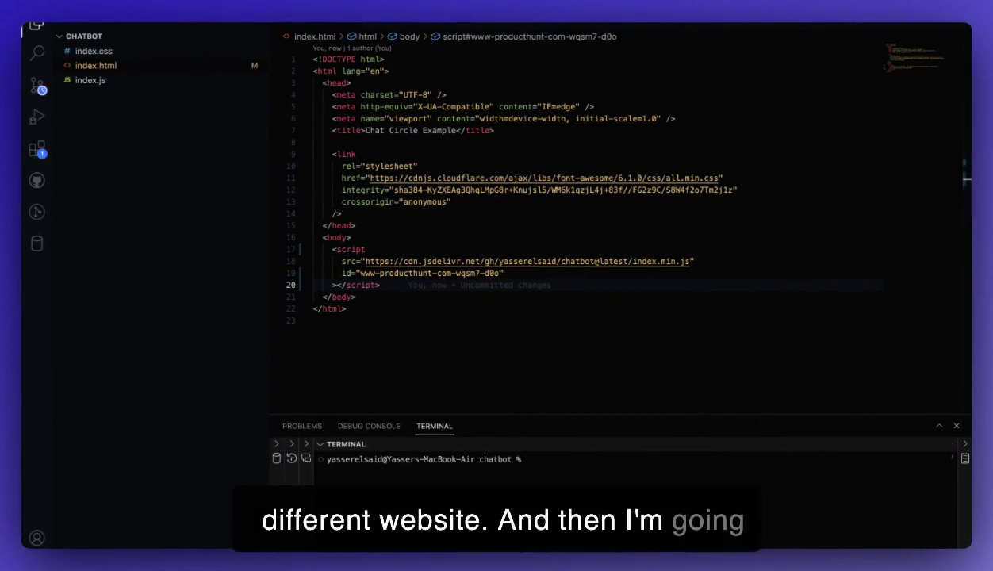
key(super+l)
key(super+o)
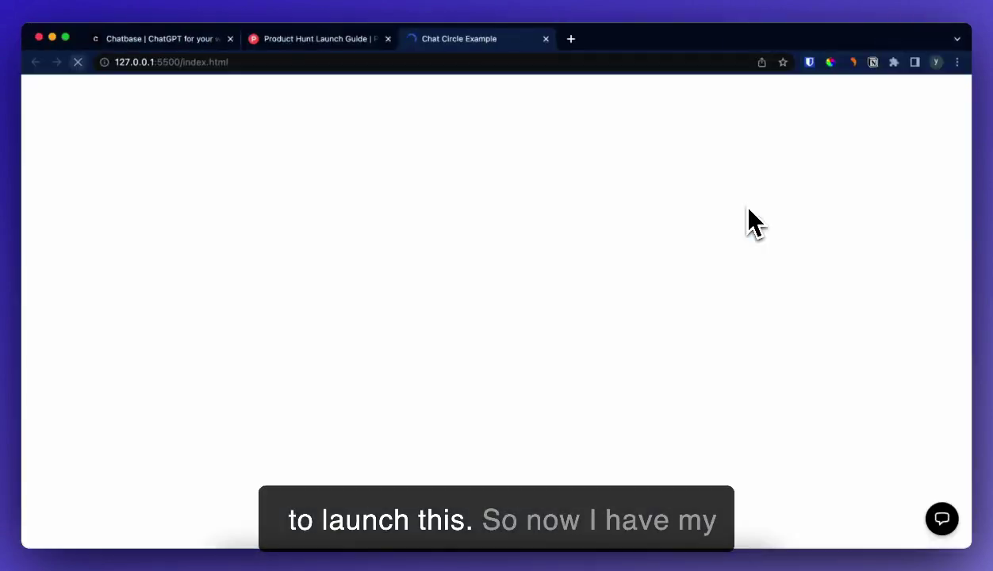
- Ask the embedded chat bubble 'How to have a successful launch?', then return to Chatbase settings
click(941, 518)
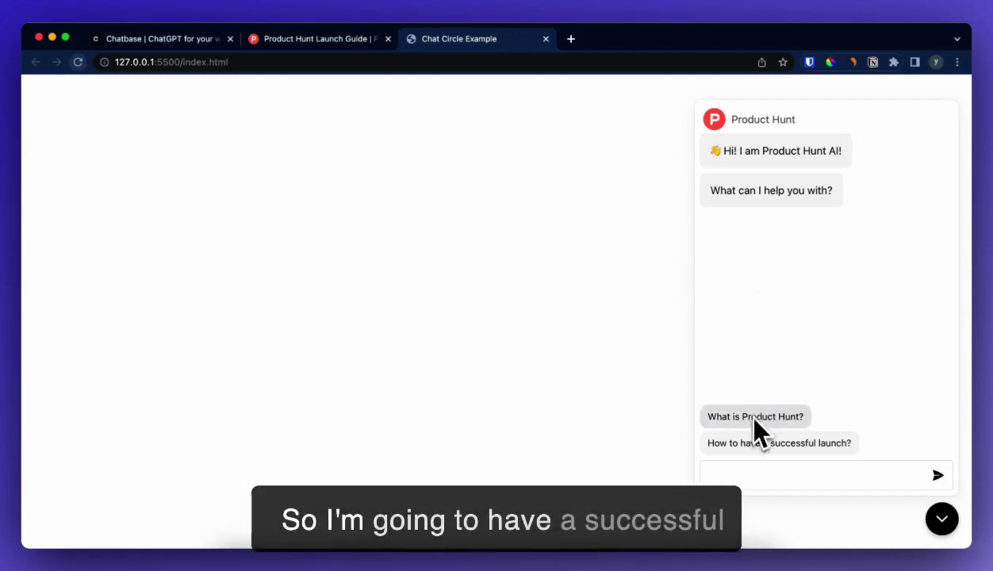
click(757, 442)
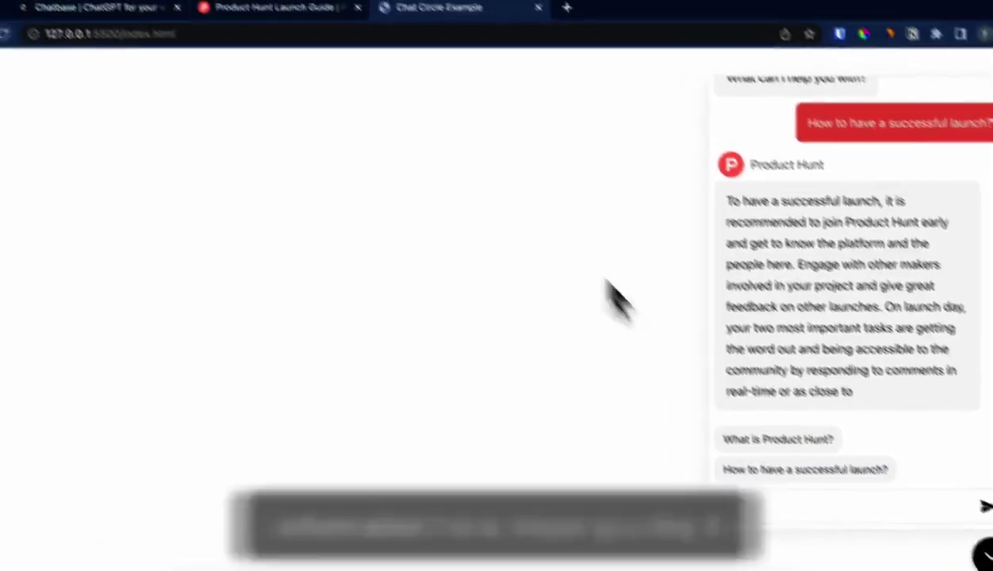
click(326, 37)
click(485, 39)
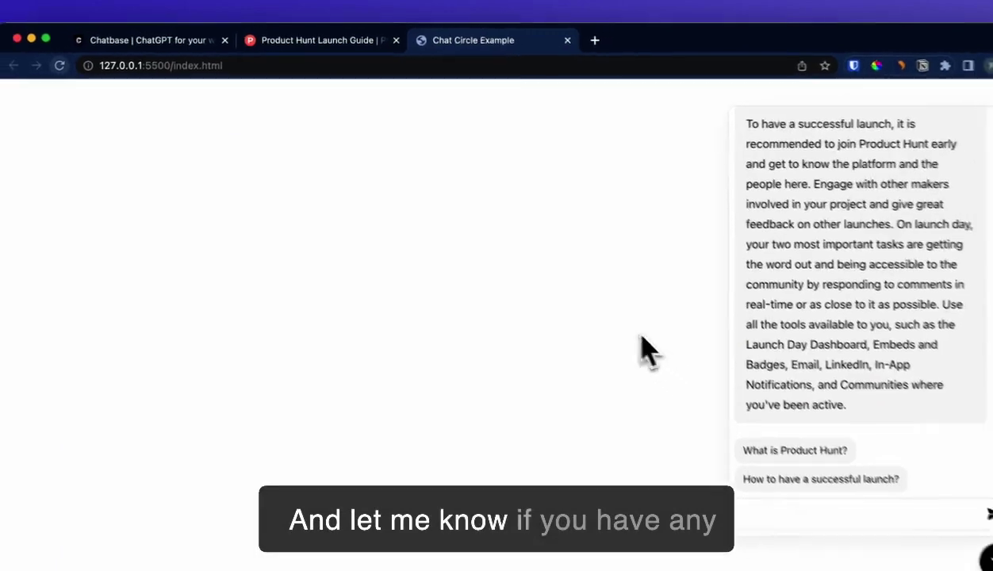
click(199, 42)
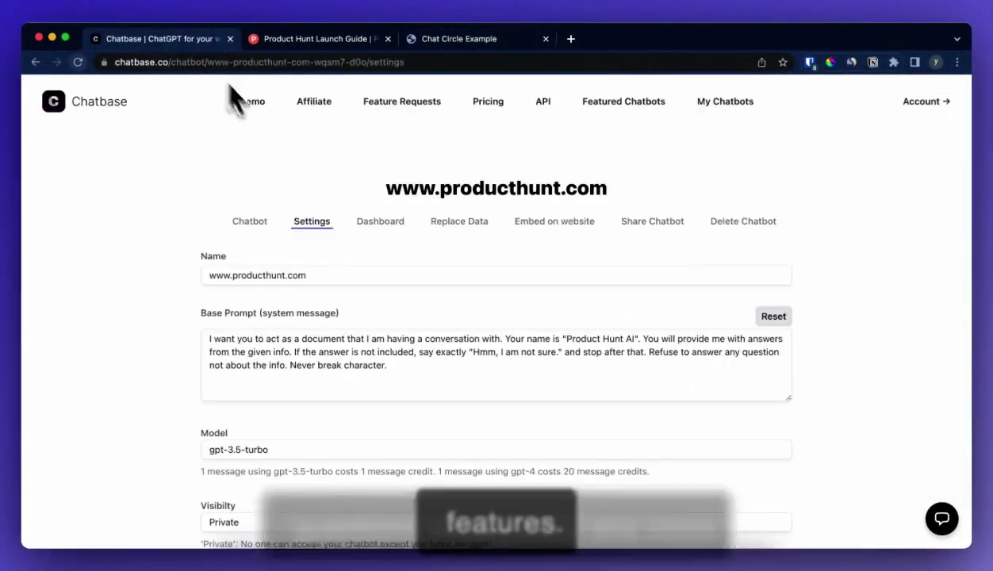